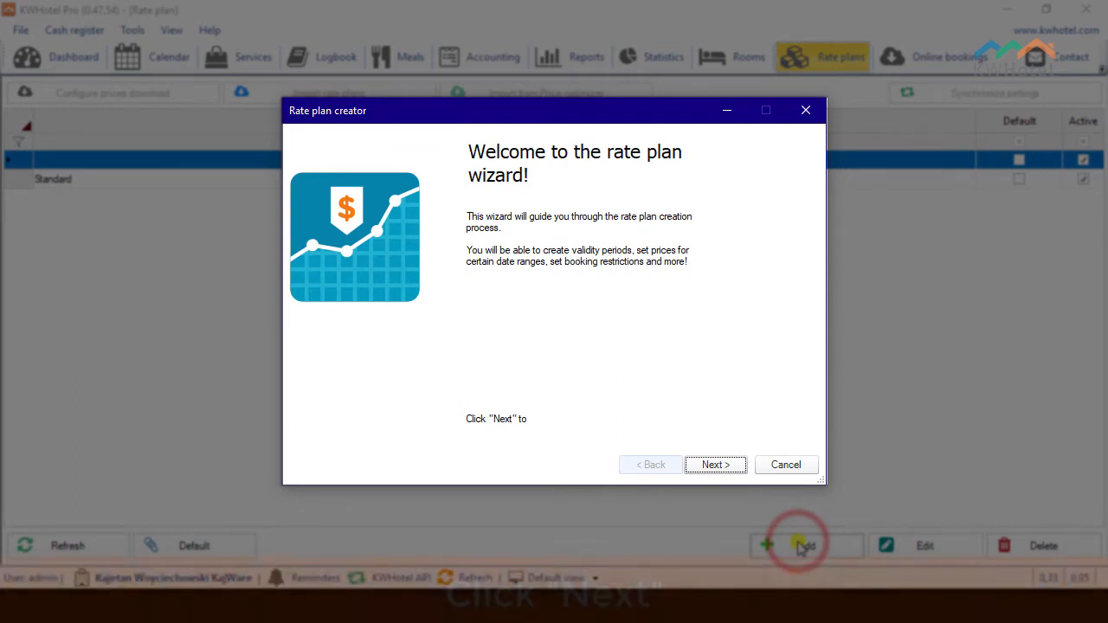
# - Name the new rate plan "Standard Rate Booking.com" and continue without any of the base rate plan options
pyautogui.click(728, 463)
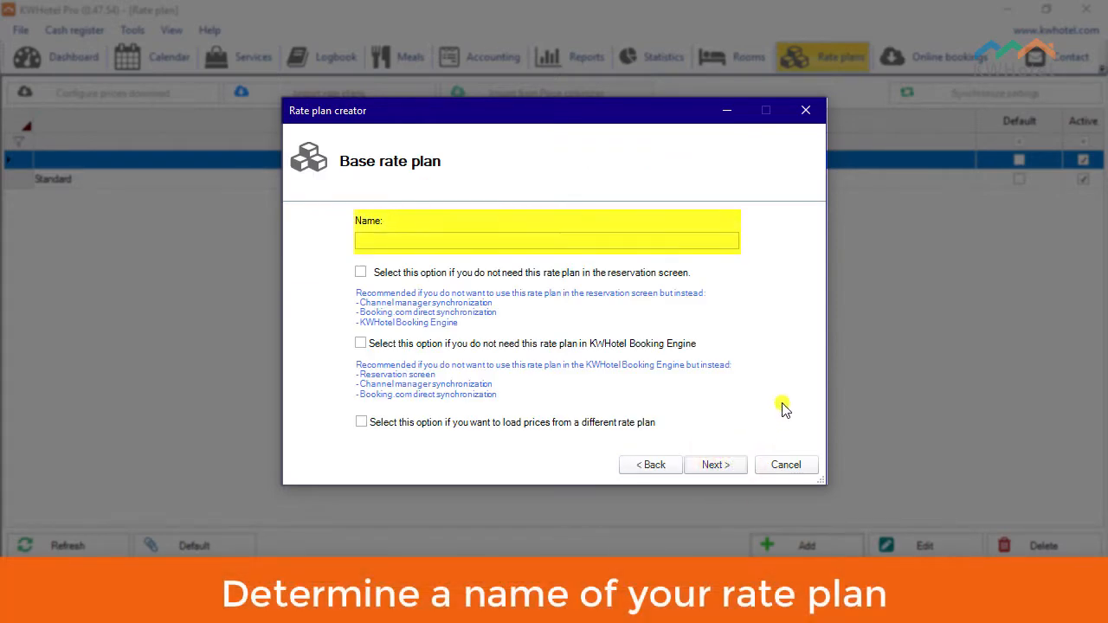
pyautogui.click(666, 241)
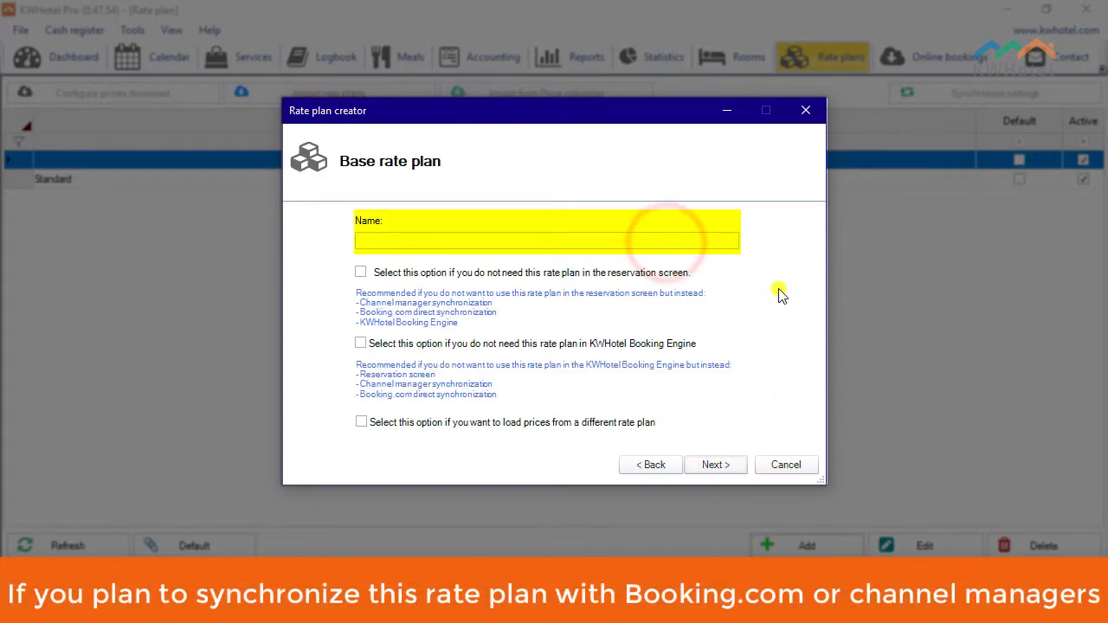
pyautogui.write('B')
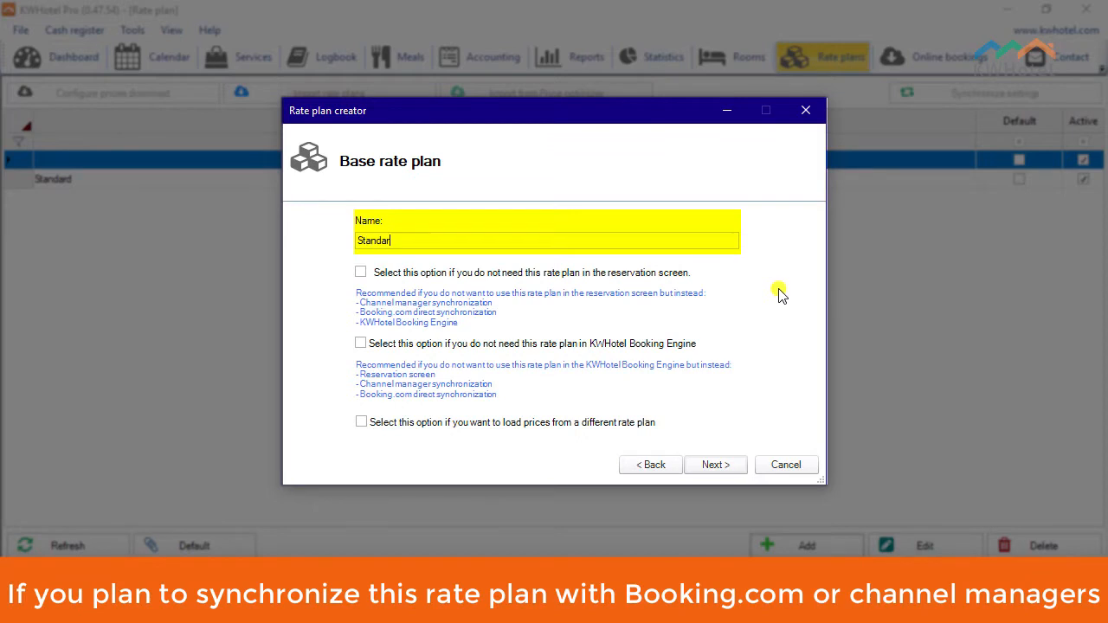
pyautogui.write('tandard Rate B')
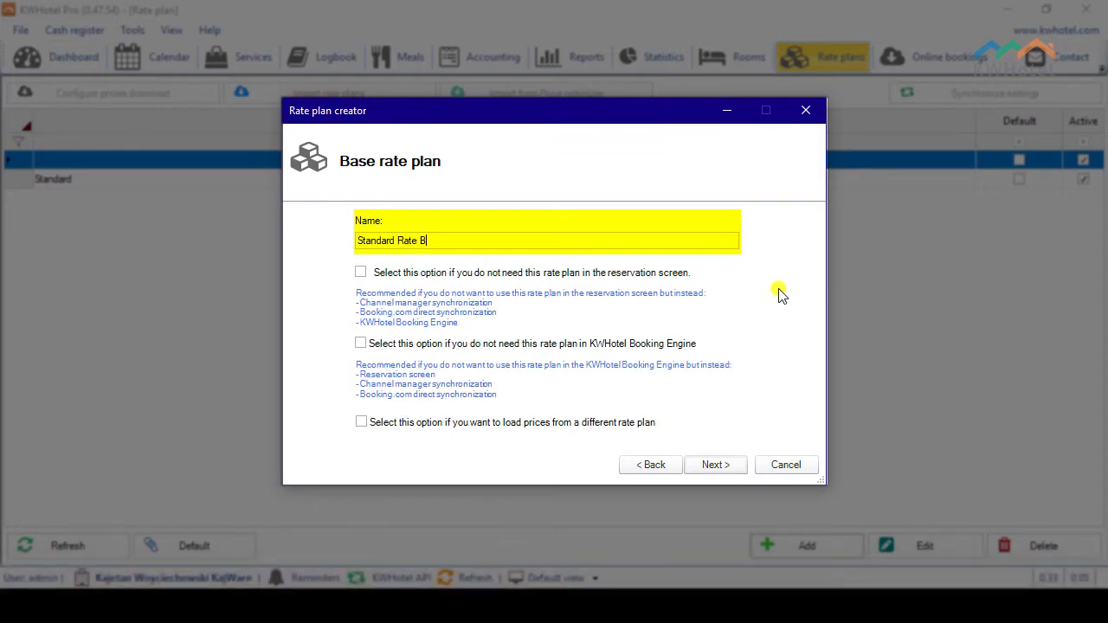
pyautogui.write('ooking.com')
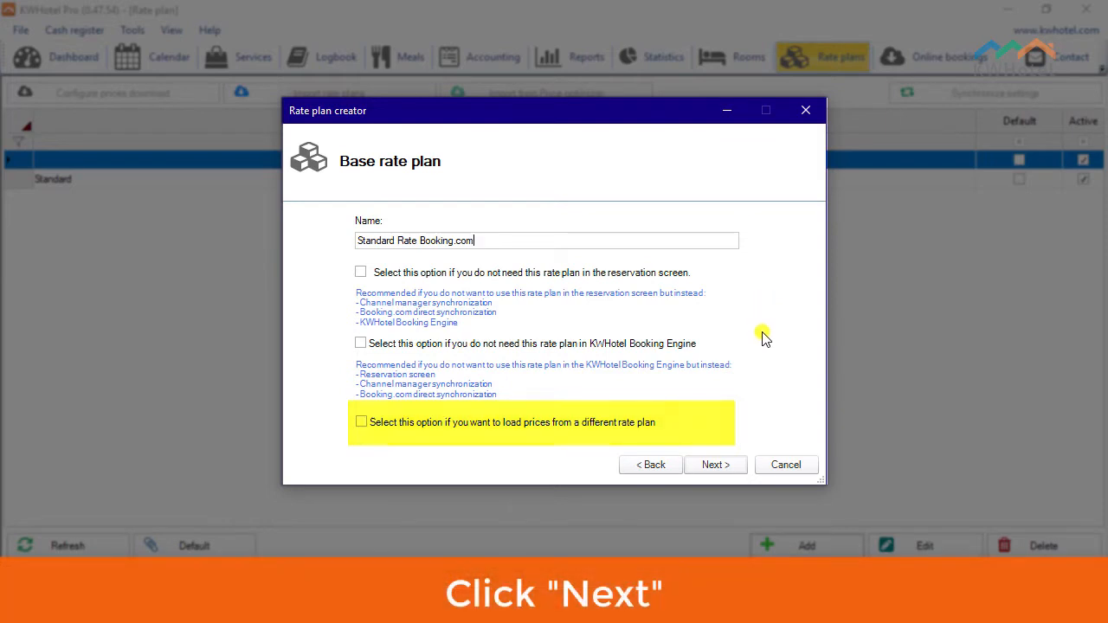
pyautogui.click(734, 463)
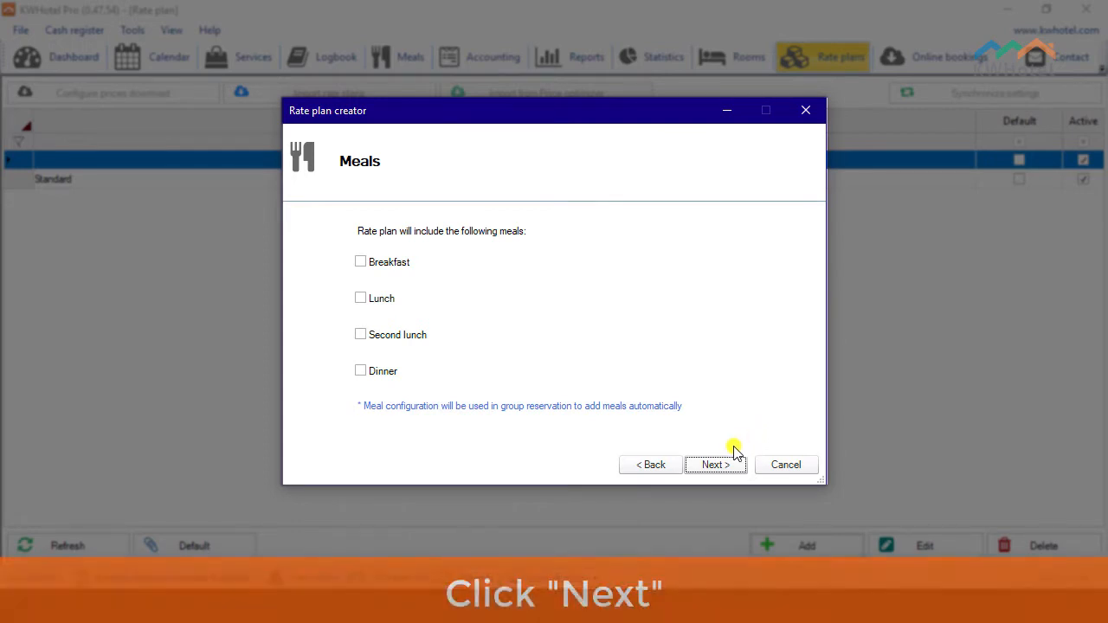
# - Include no meals in the rate plan and enable restrictions, keeping the default lengths of stay
pyautogui.click(725, 459)
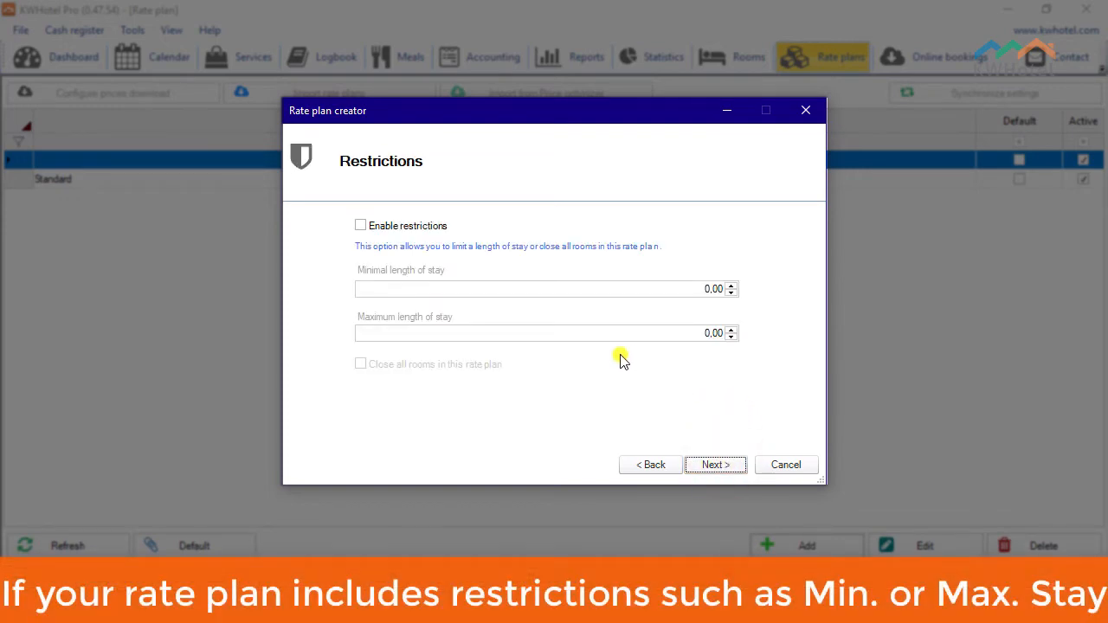
pyautogui.click(360, 225)
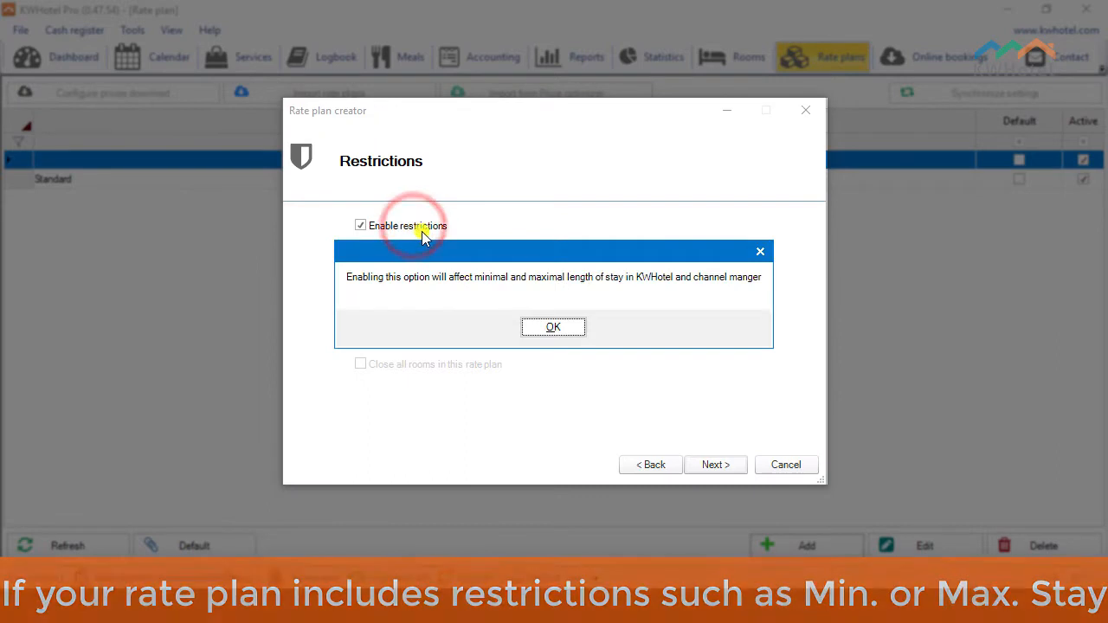
pyautogui.click(563, 326)
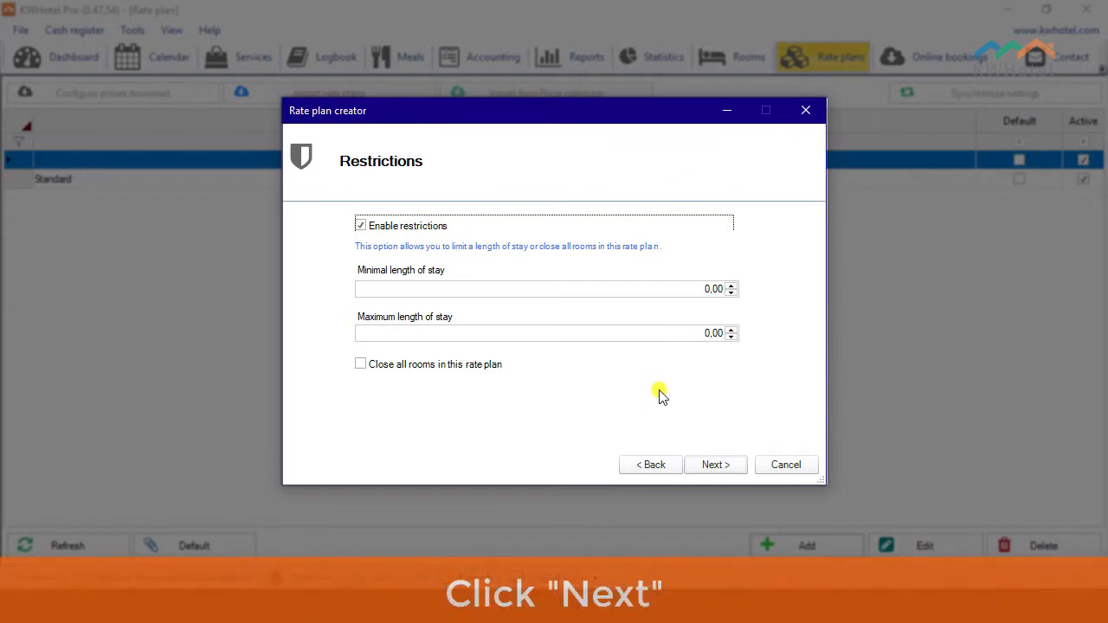
pyautogui.click(734, 465)
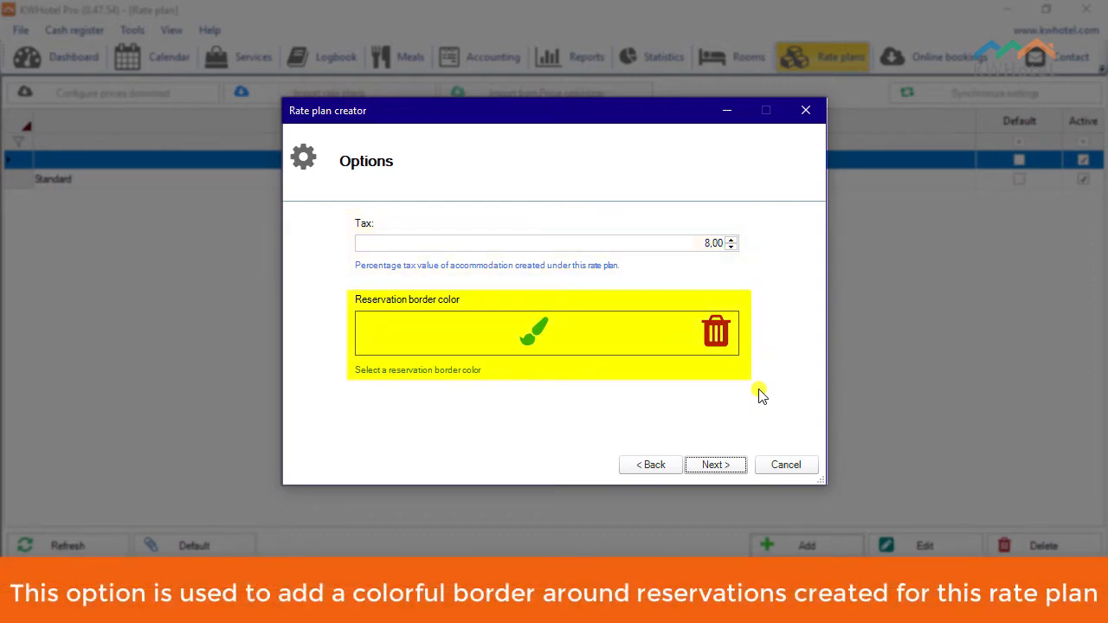
pyautogui.click(535, 330)
pyautogui.click(497, 172)
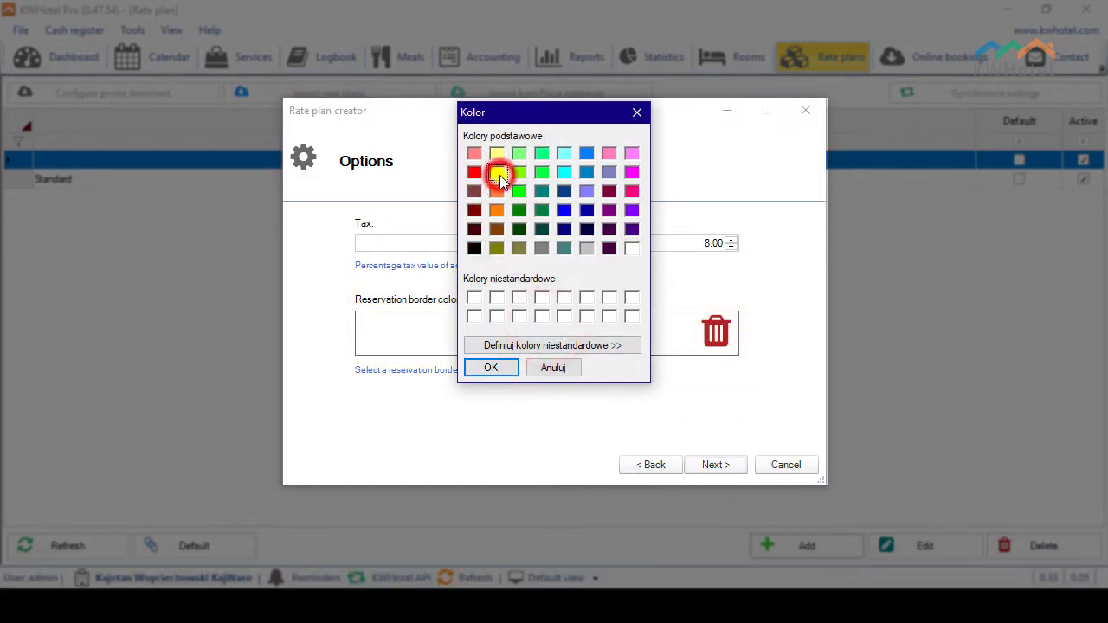
pyautogui.click(501, 367)
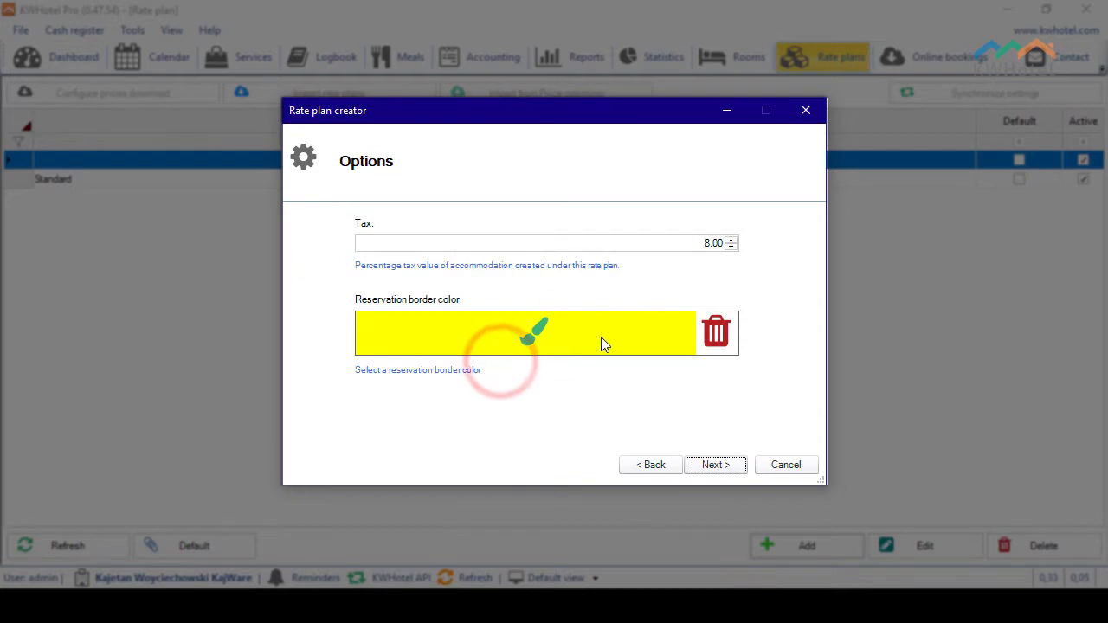
pyautogui.click(728, 345)
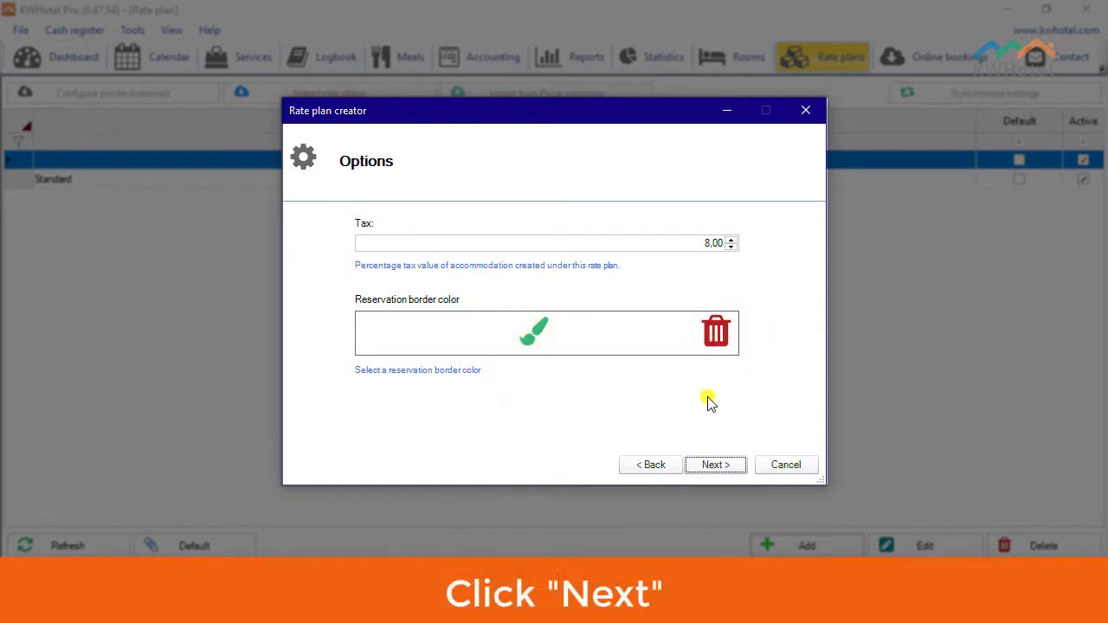
# - Keep the default tax and add an unnamed validity period from 24 September 2017 to 31 December 2018
pyautogui.click(715, 465)
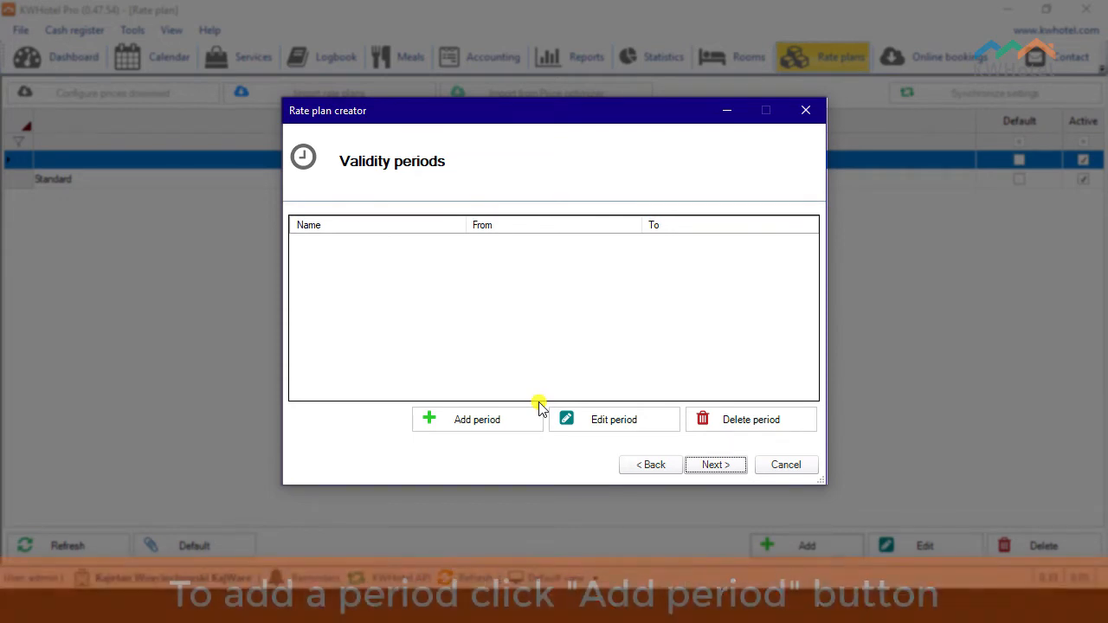
pyautogui.click(517, 419)
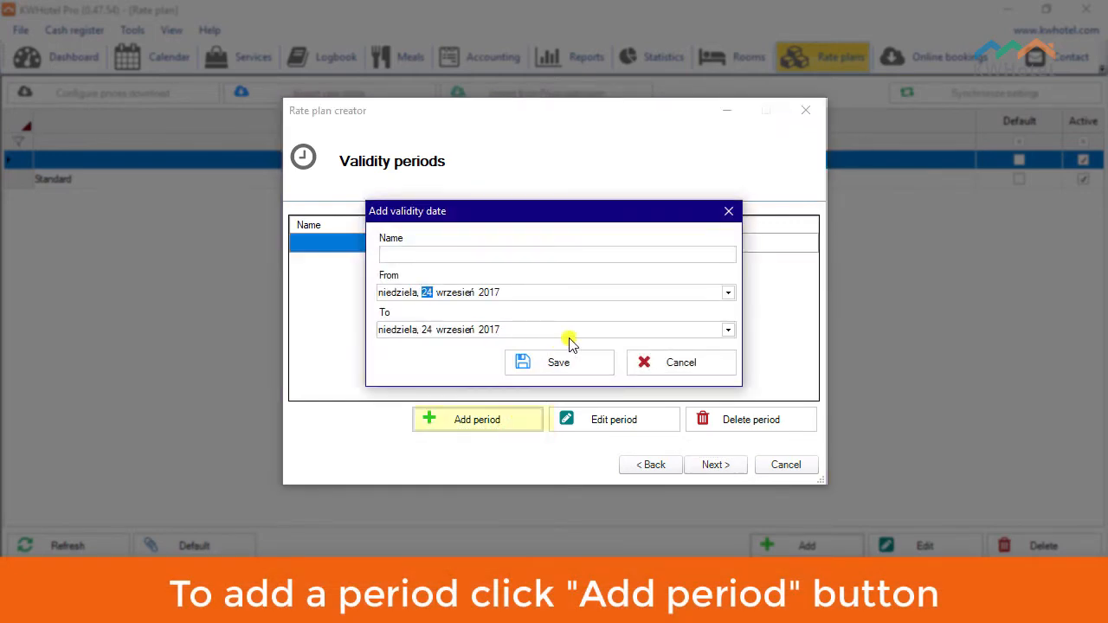
pyautogui.click(728, 331)
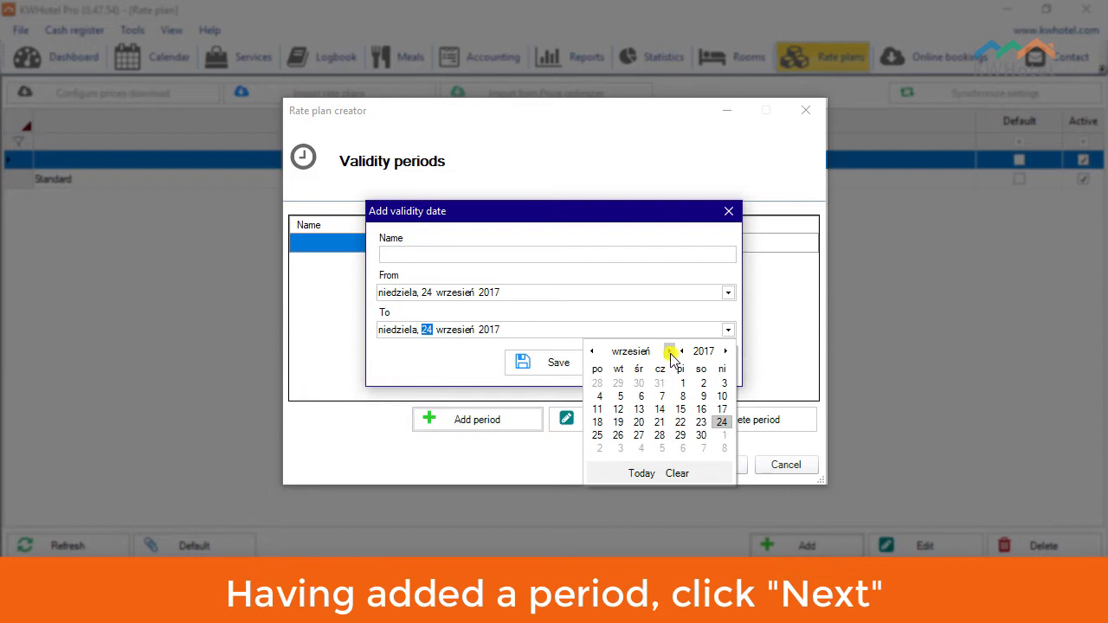
pyautogui.click(725, 351)
pyautogui.click(667, 352)
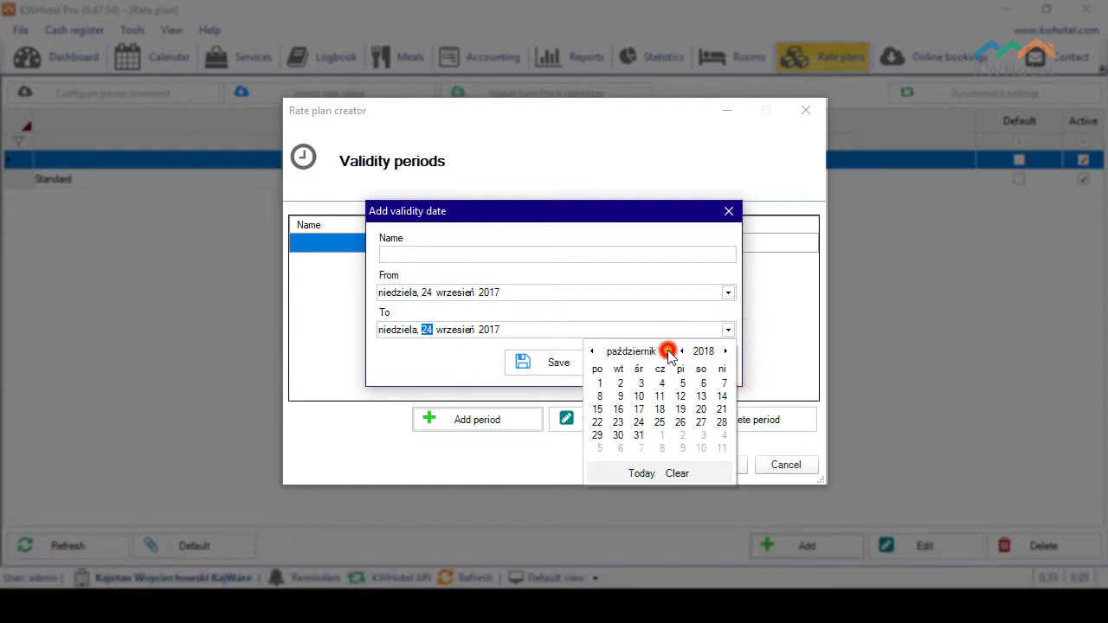
pyautogui.click(667, 351)
pyautogui.click(667, 352)
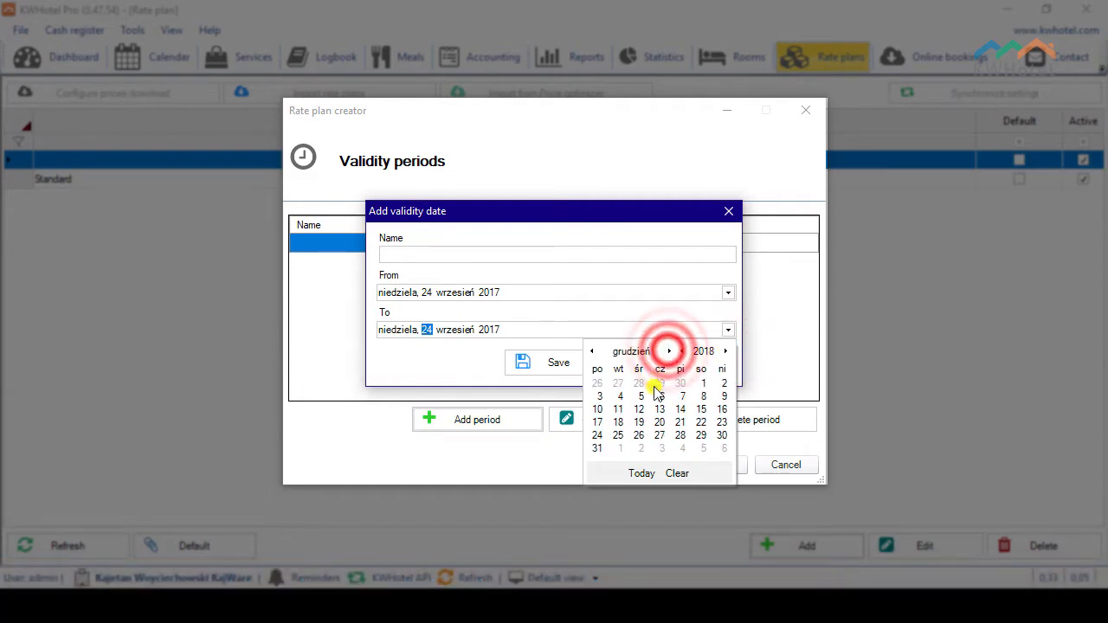
pyautogui.click(596, 447)
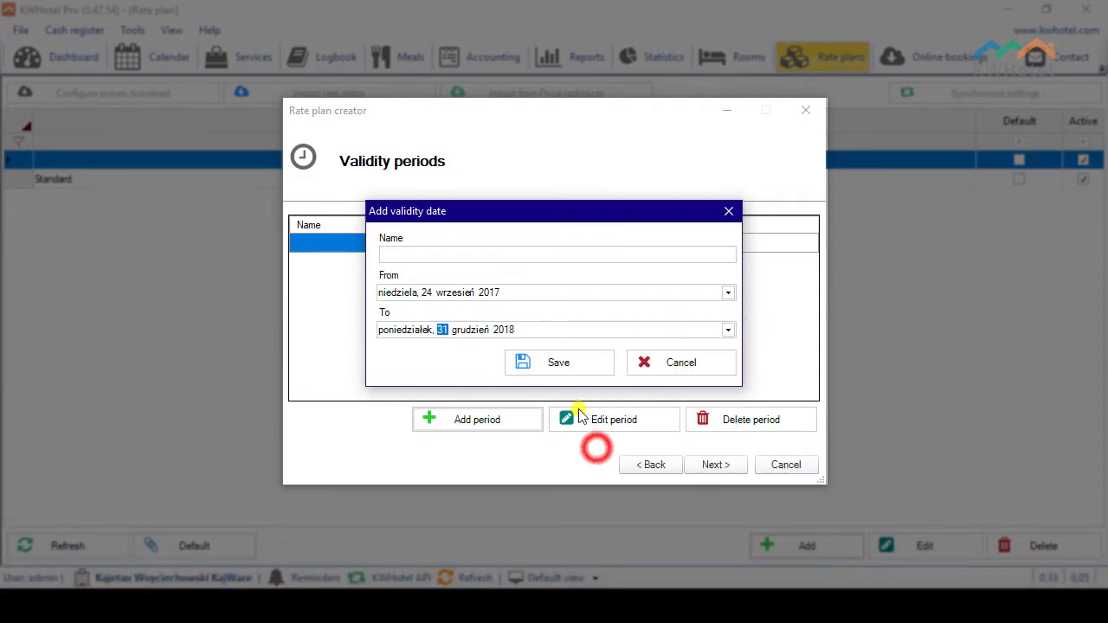
pyautogui.click(558, 363)
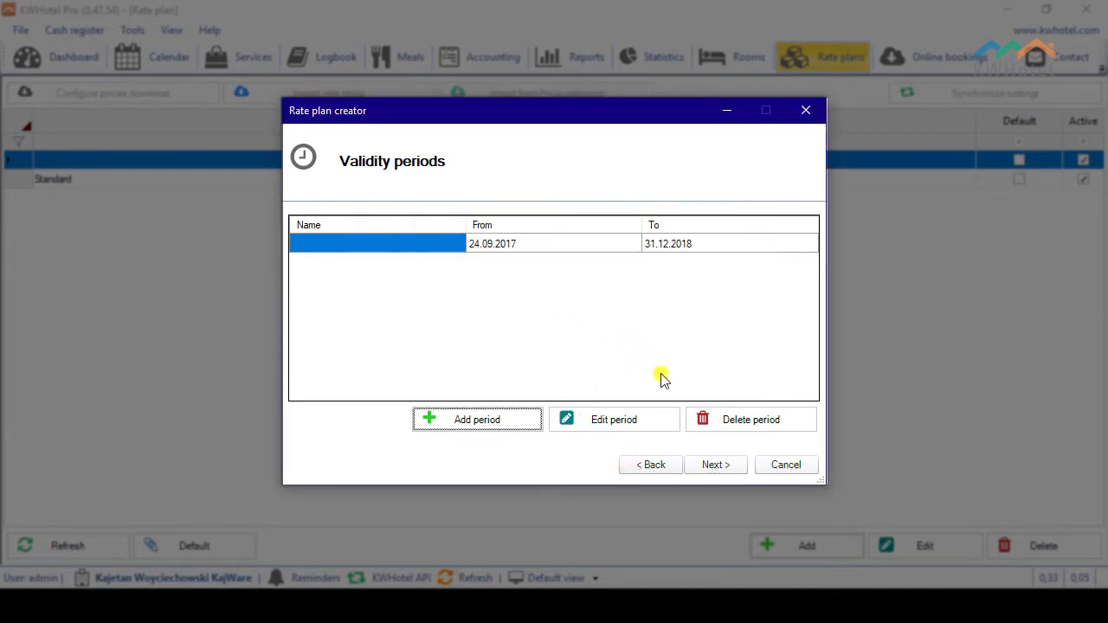
# - Finish the rate plan wizard with the option to continue rate plan modification
pyautogui.click(723, 465)
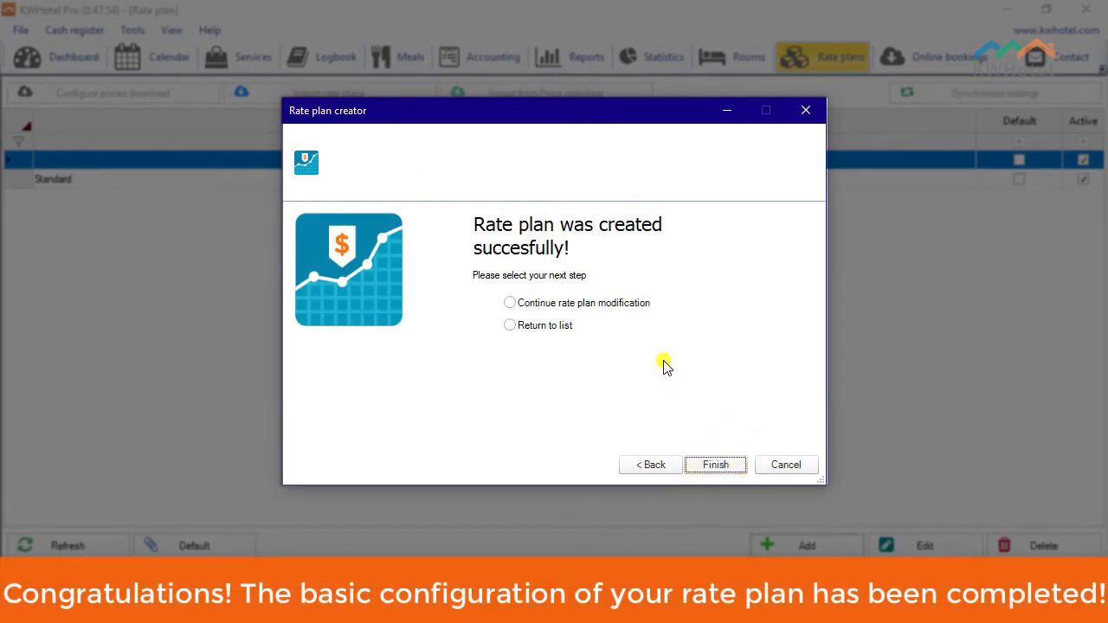
pyautogui.click(593, 305)
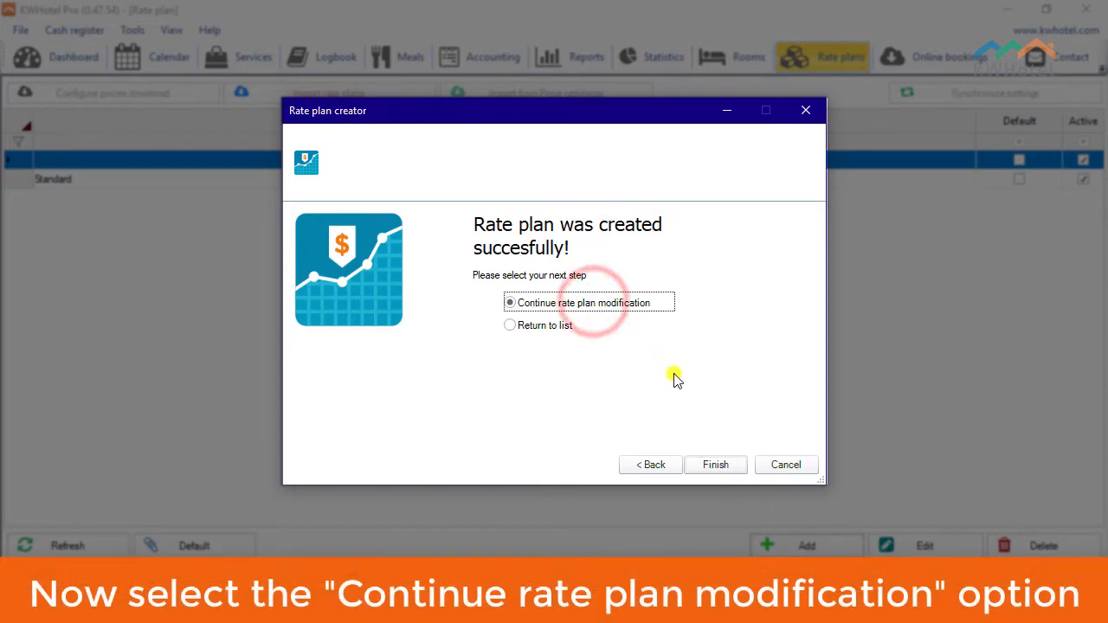
pyautogui.click(729, 466)
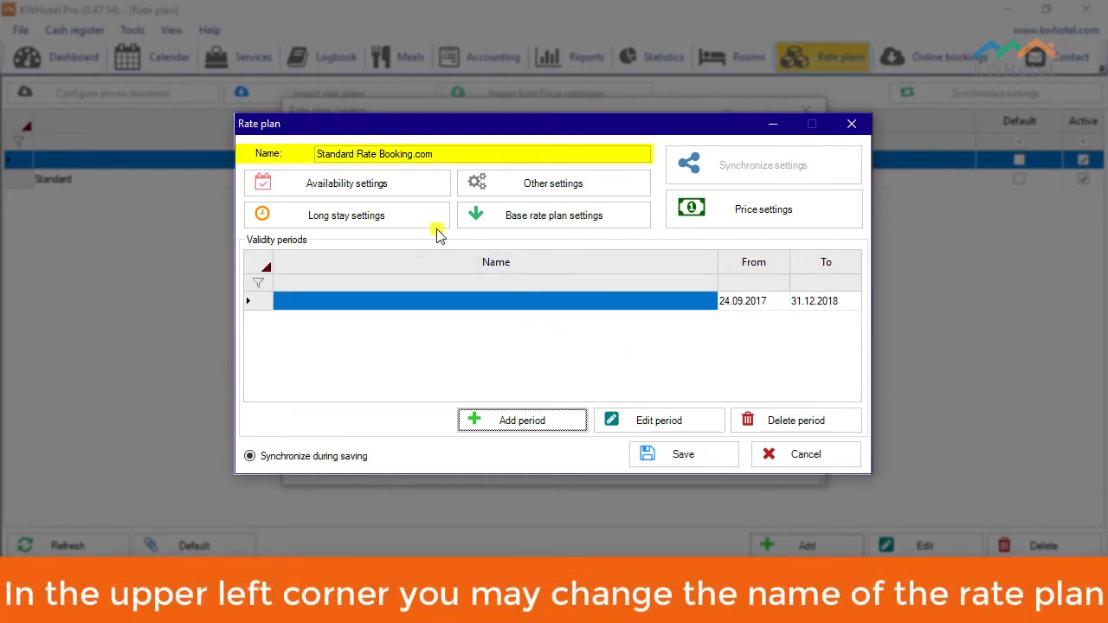
# - Examine the rate plan's availability, other, long stay and base rate plan settings and the validity period's dates, changing nothing
pyautogui.click(405, 185)
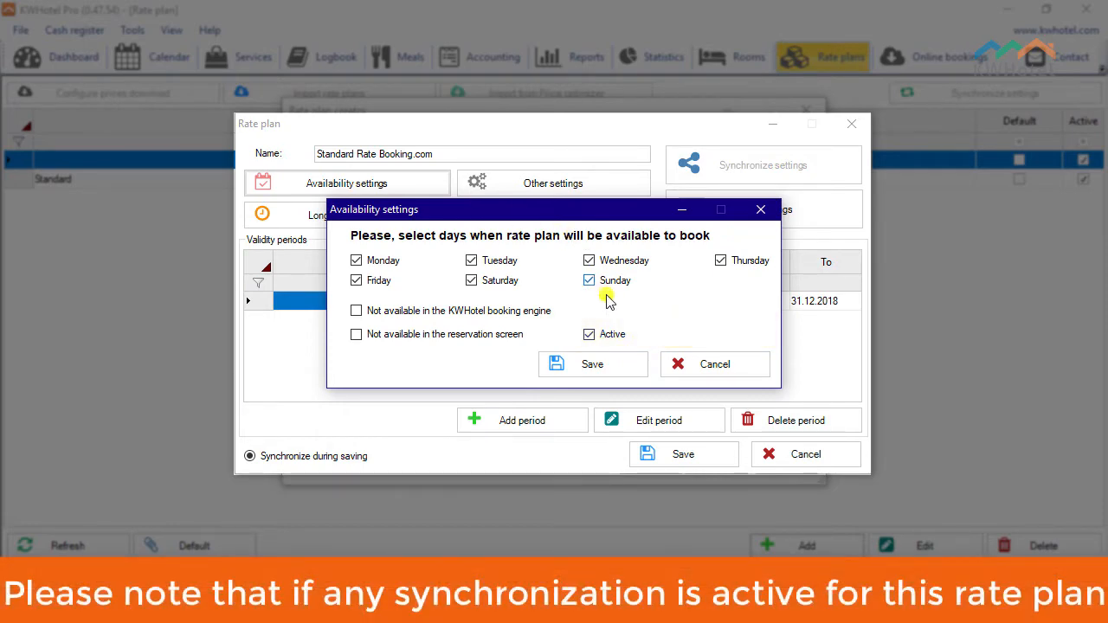
pyautogui.click(692, 370)
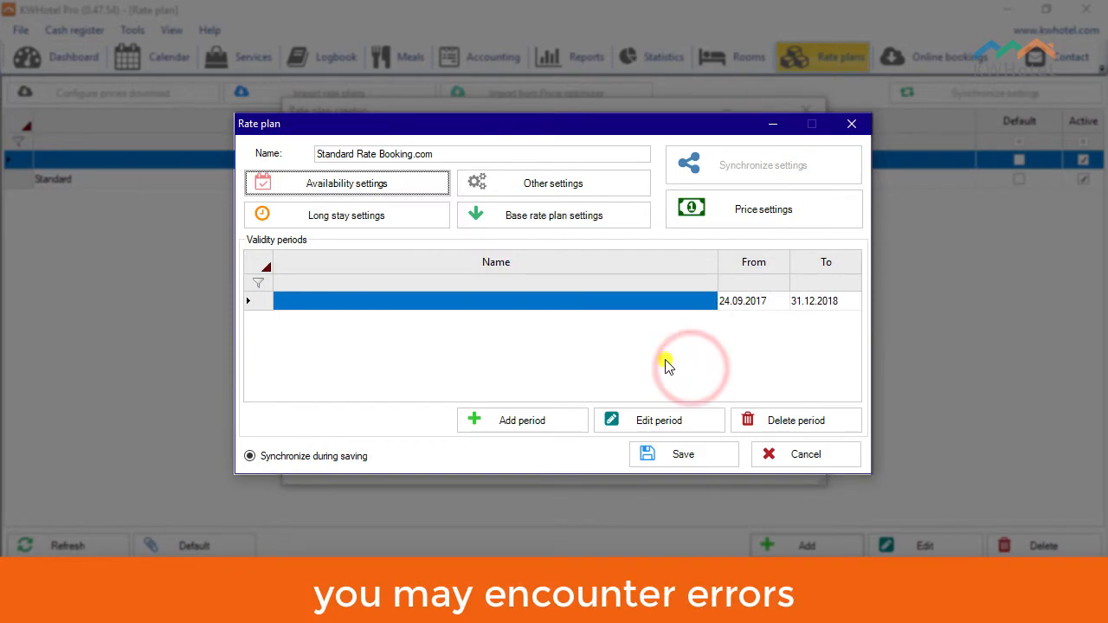
pyautogui.click(534, 185)
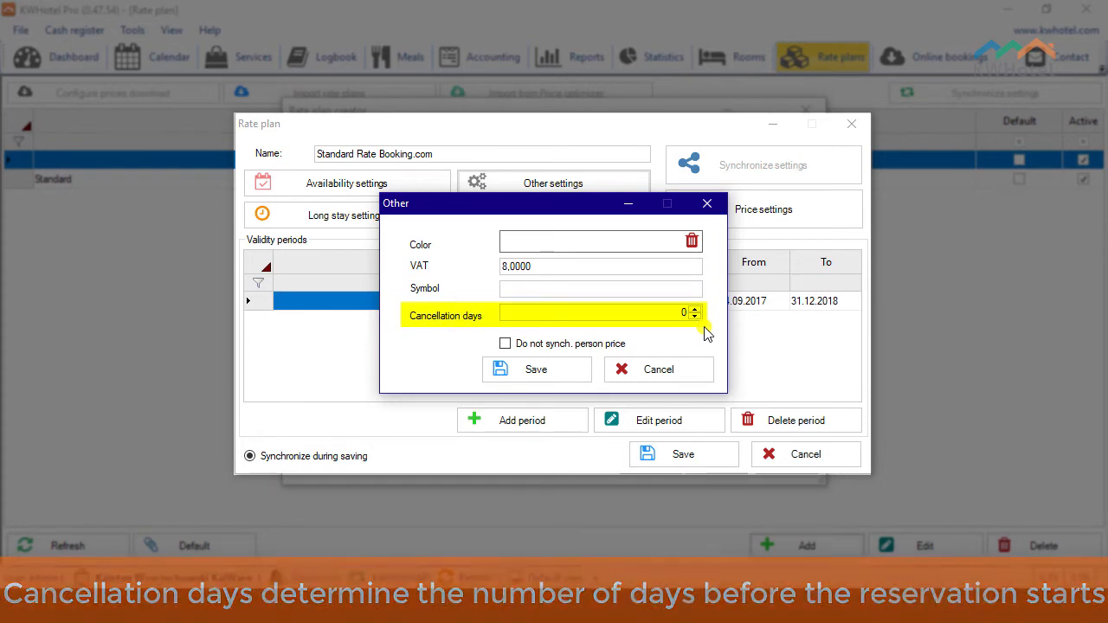
pyautogui.click(681, 370)
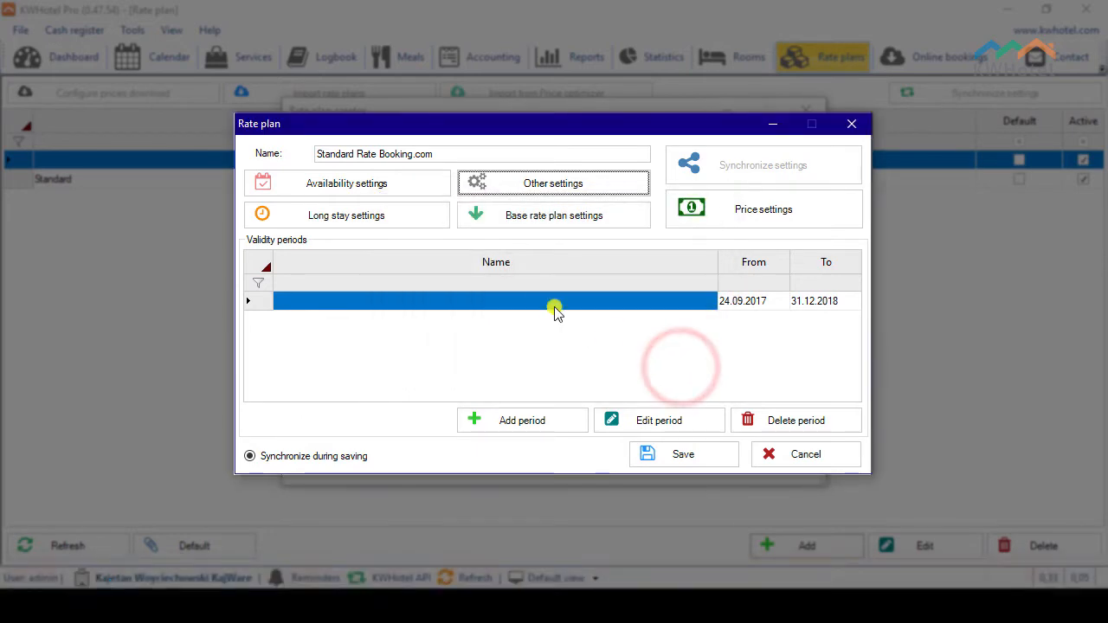
pyautogui.click(403, 217)
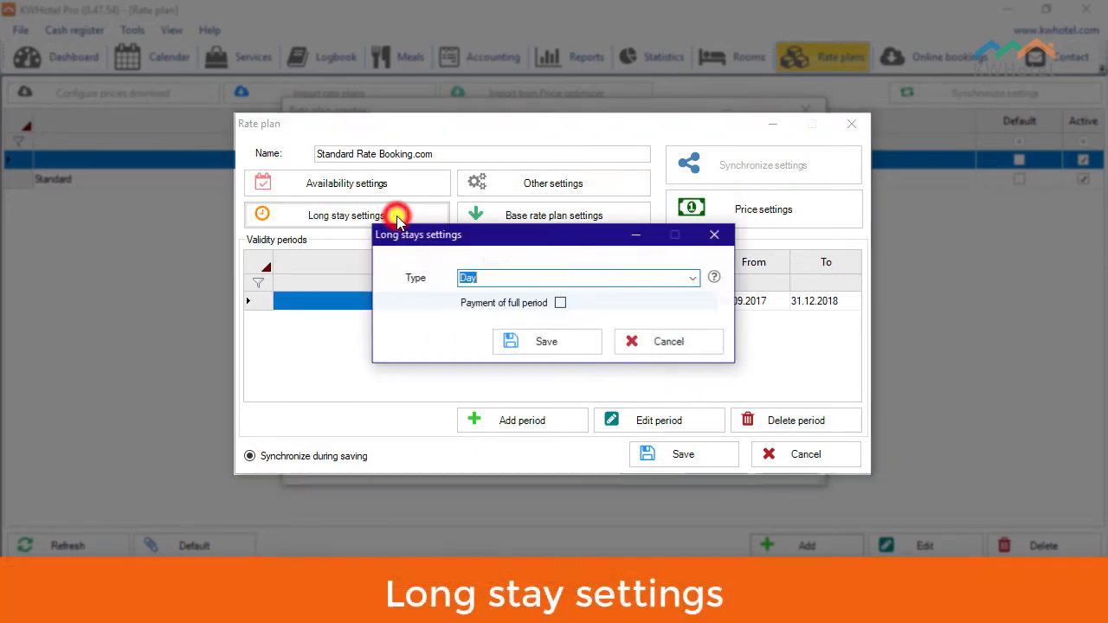
pyautogui.click(665, 339)
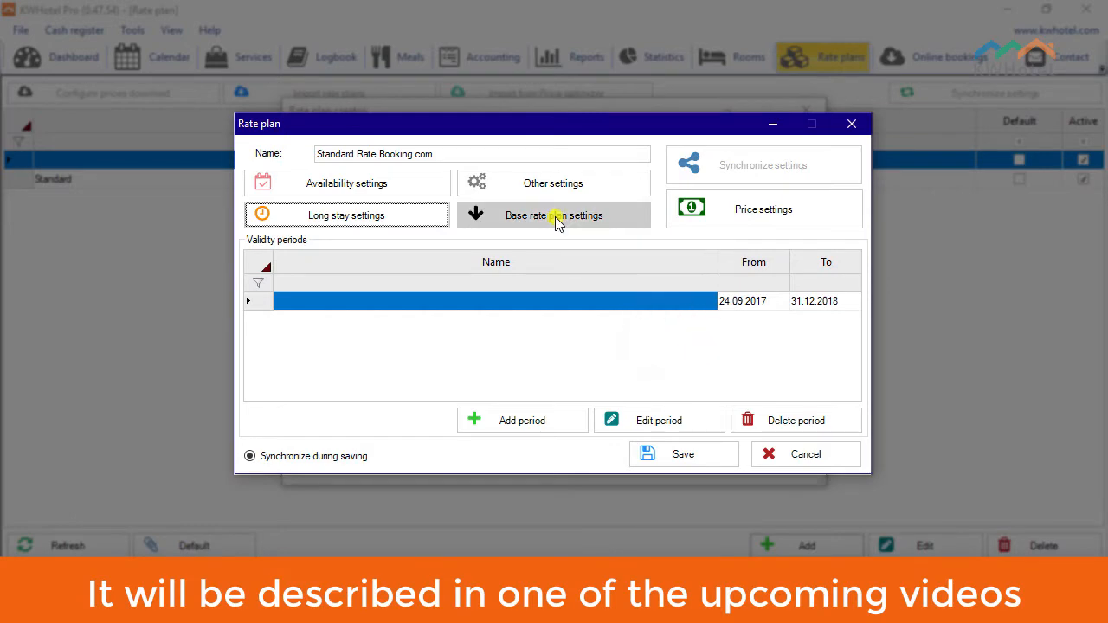
pyautogui.click(558, 220)
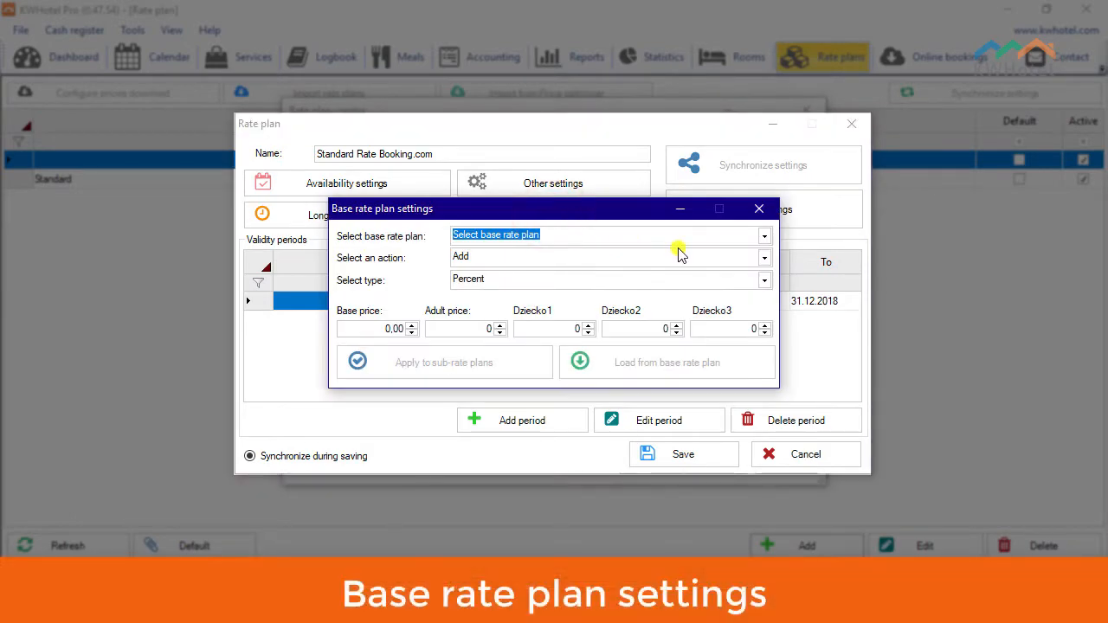
pyautogui.click(758, 209)
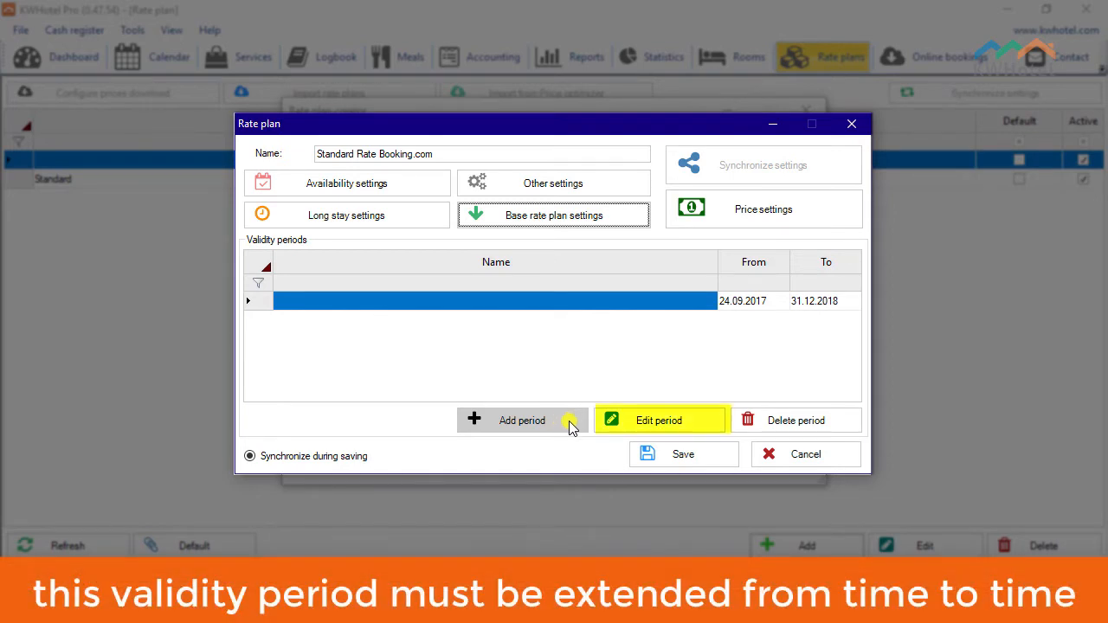
pyautogui.click(660, 420)
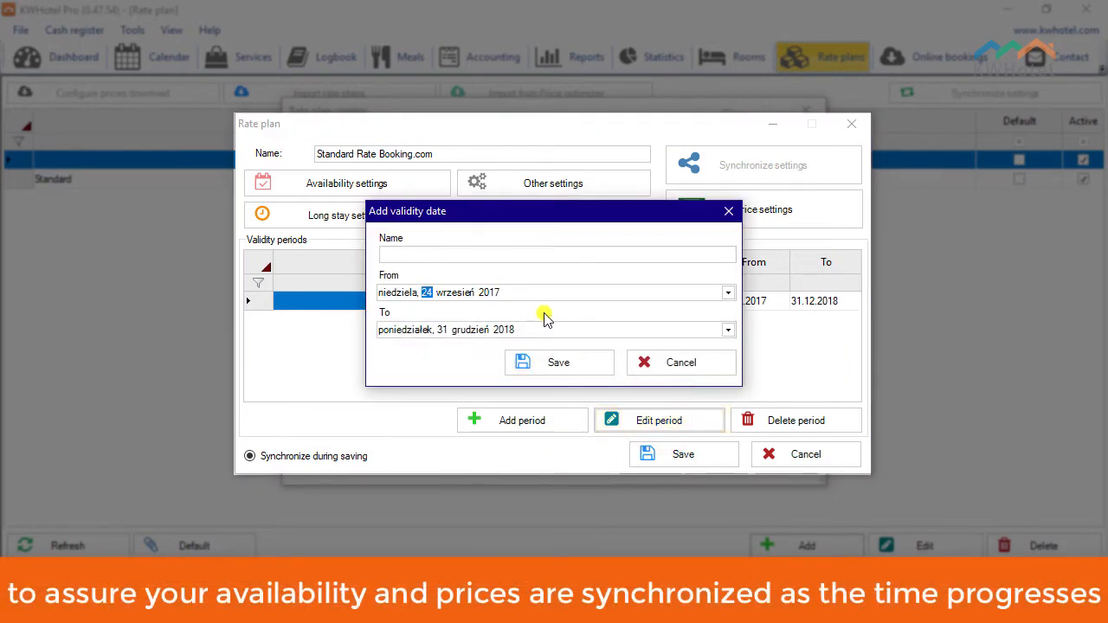
pyautogui.click(651, 361)
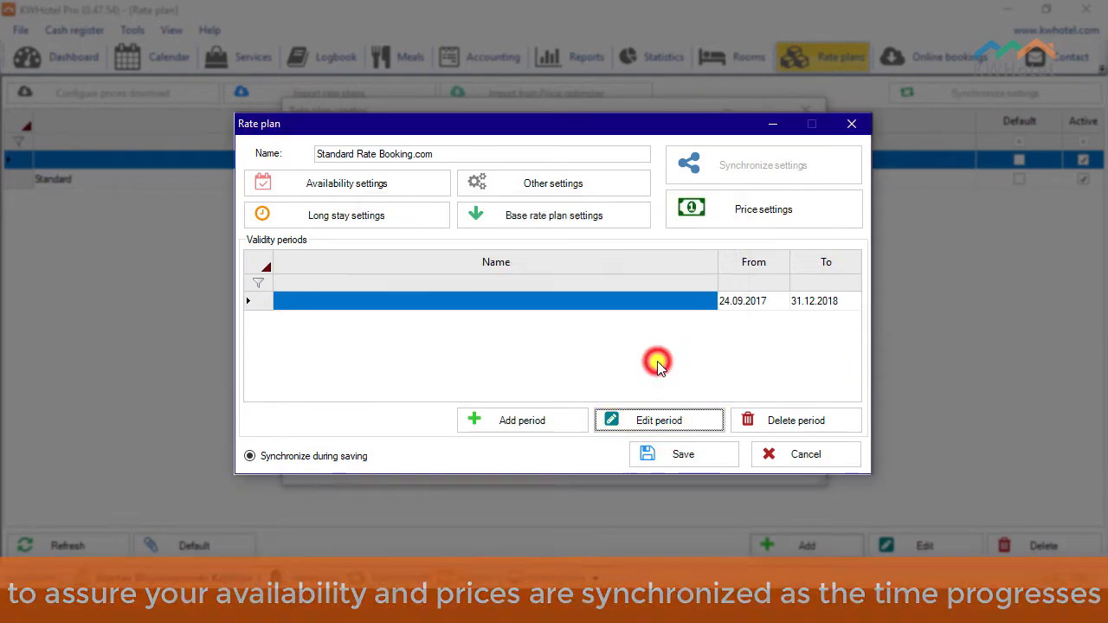
# - Start the price period wizard from the rate plan's price settings and set the period to 24 September–31 December 2017
pyautogui.click(742, 221)
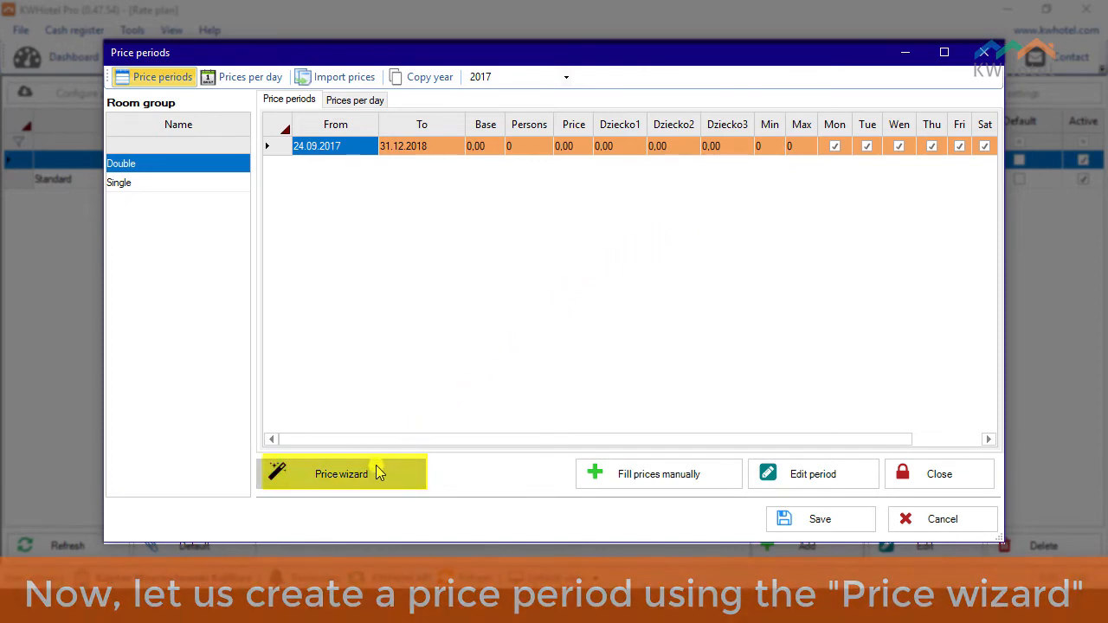
pyautogui.click(378, 472)
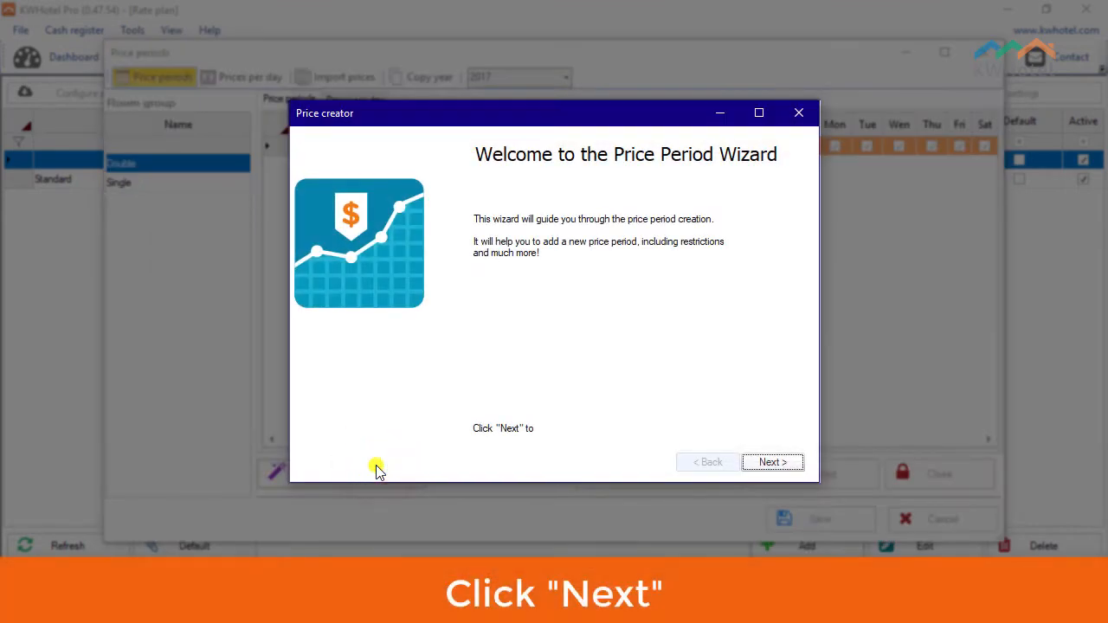
pyautogui.click(763, 464)
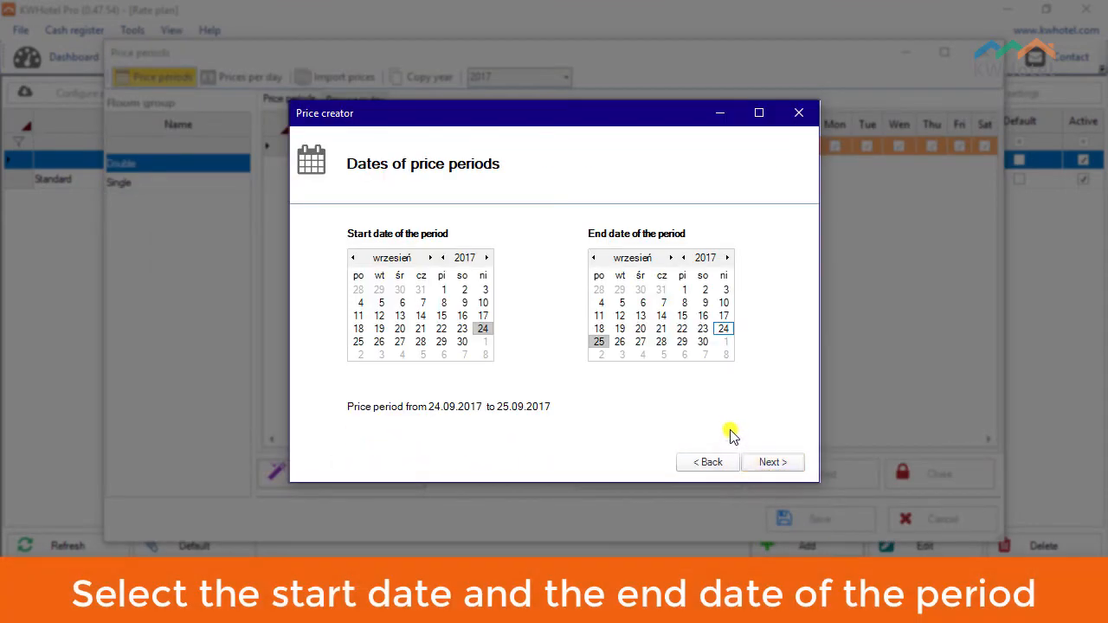
pyautogui.click(670, 258)
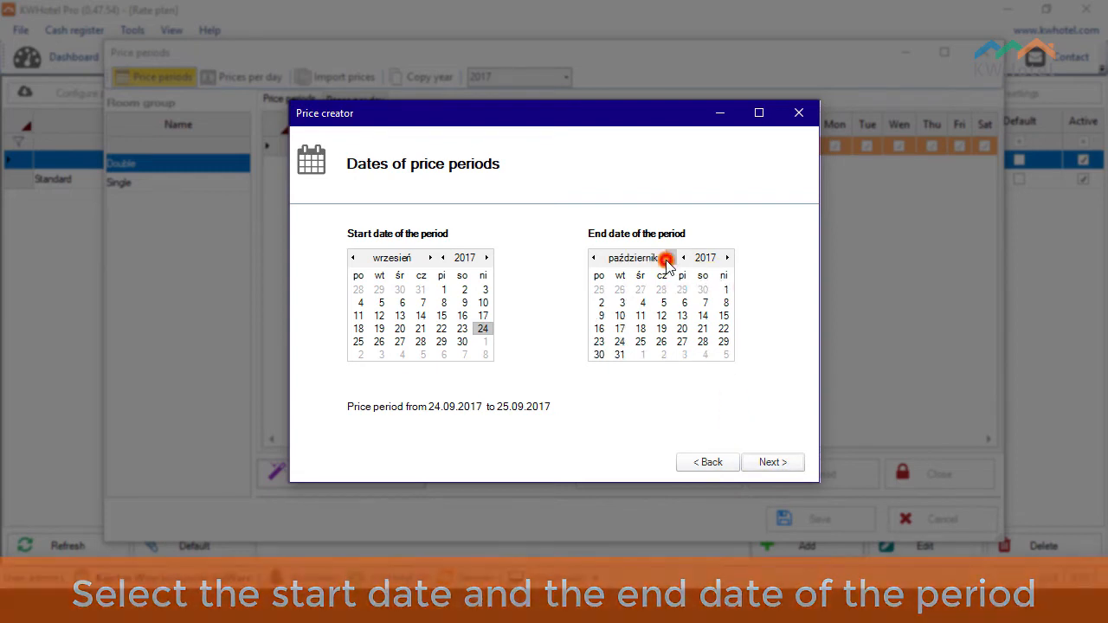
pyautogui.click(669, 259)
pyautogui.click(669, 258)
pyautogui.click(722, 342)
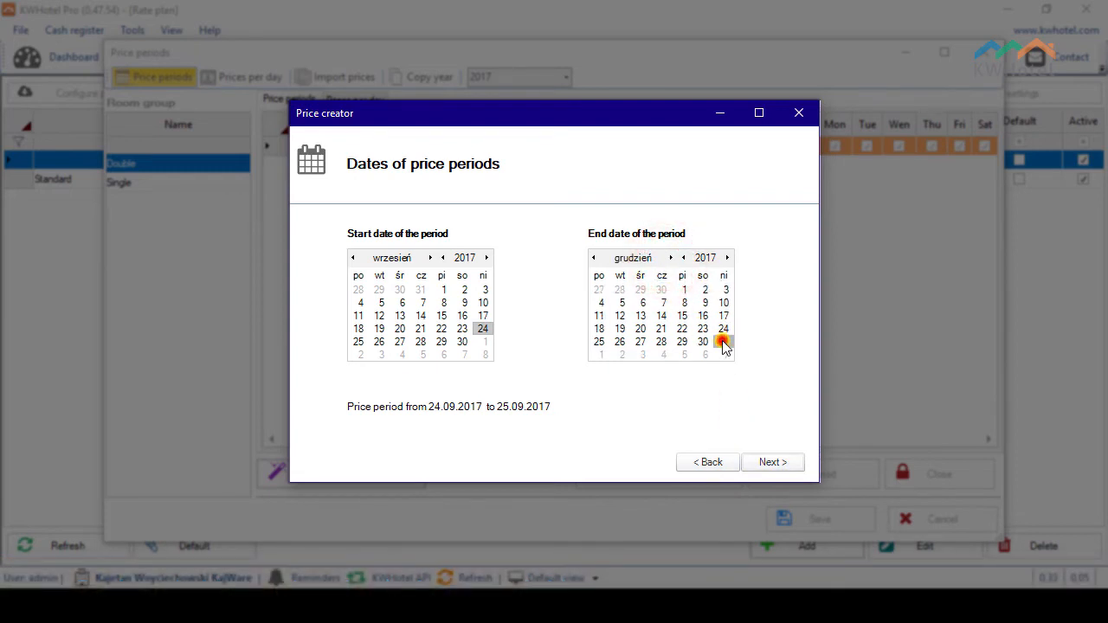
pyautogui.click(770, 462)
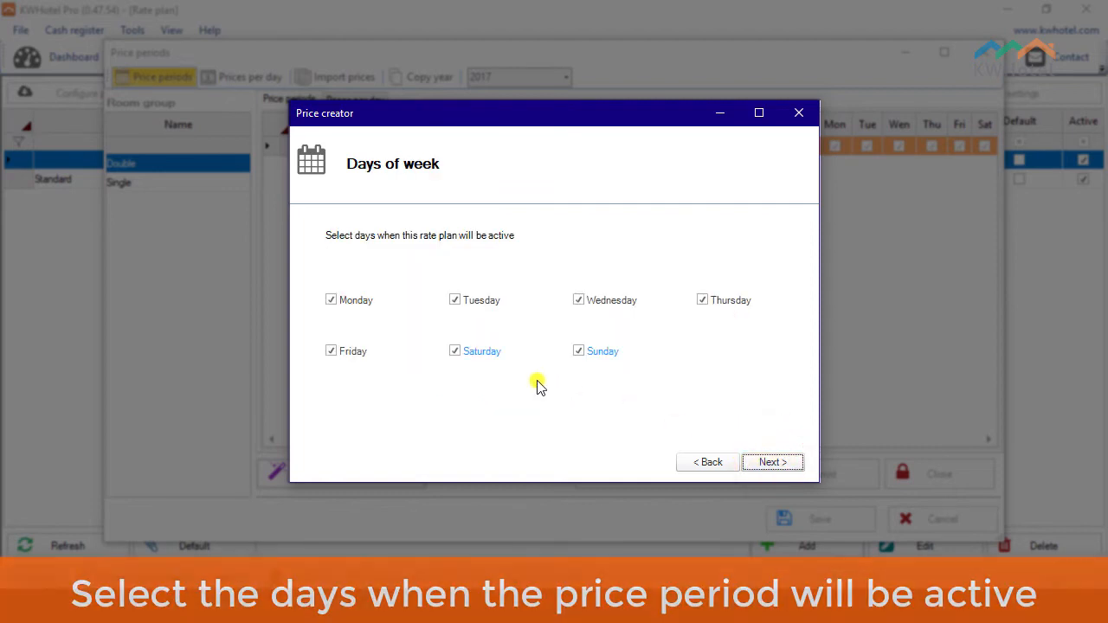
# - Exclude Saturday and Sunday from the price period and set the base price of a room to 100
pyautogui.click(479, 354)
pyautogui.click(596, 352)
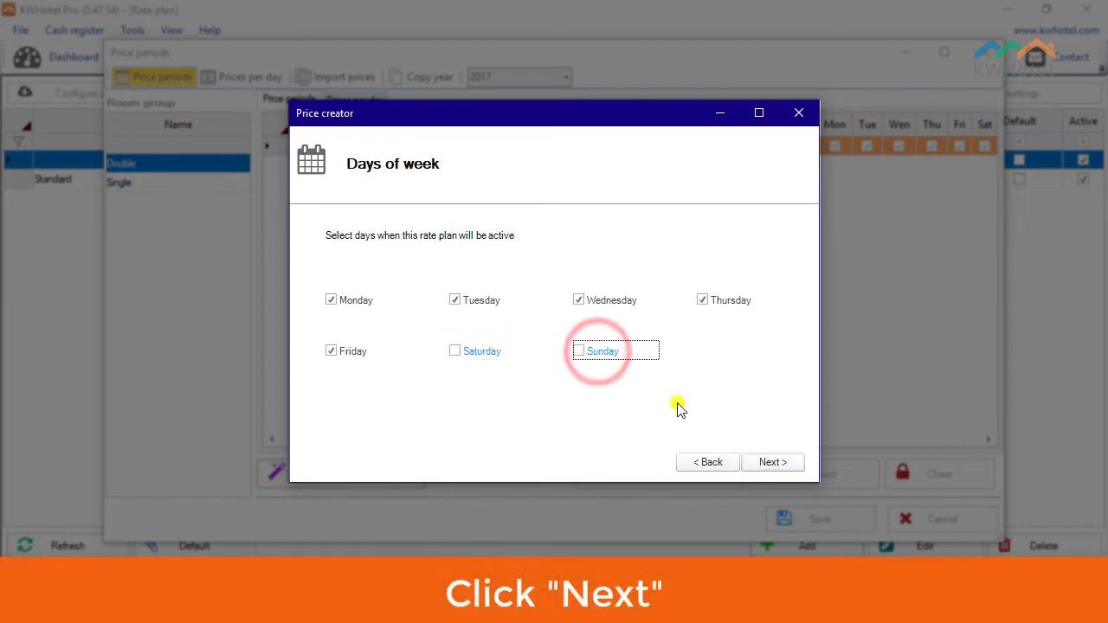
pyautogui.click(778, 462)
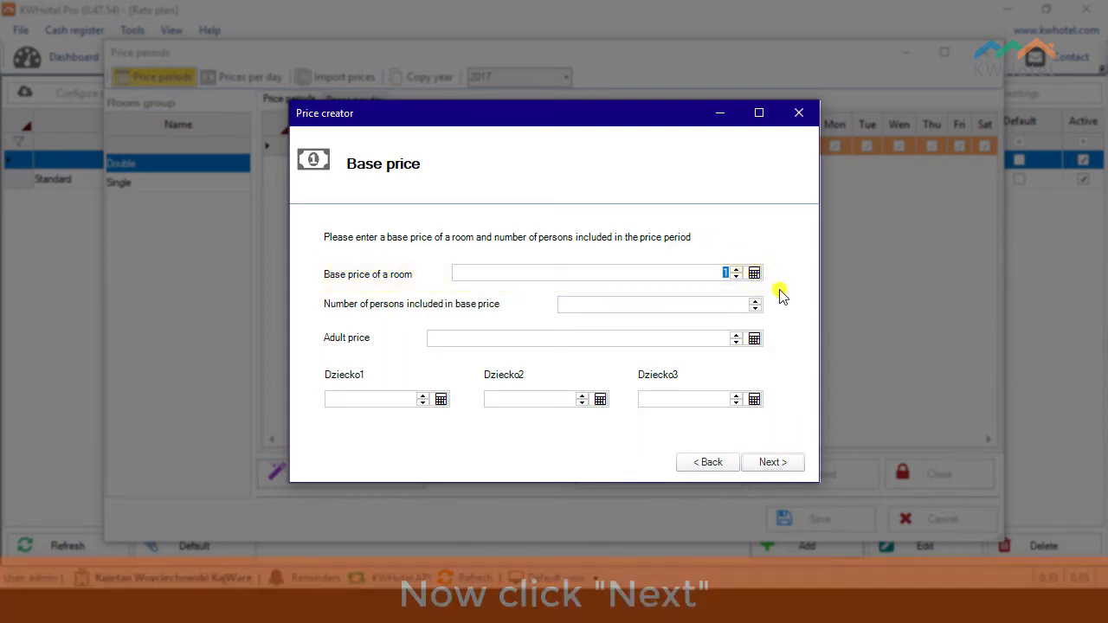
pyautogui.write('00')
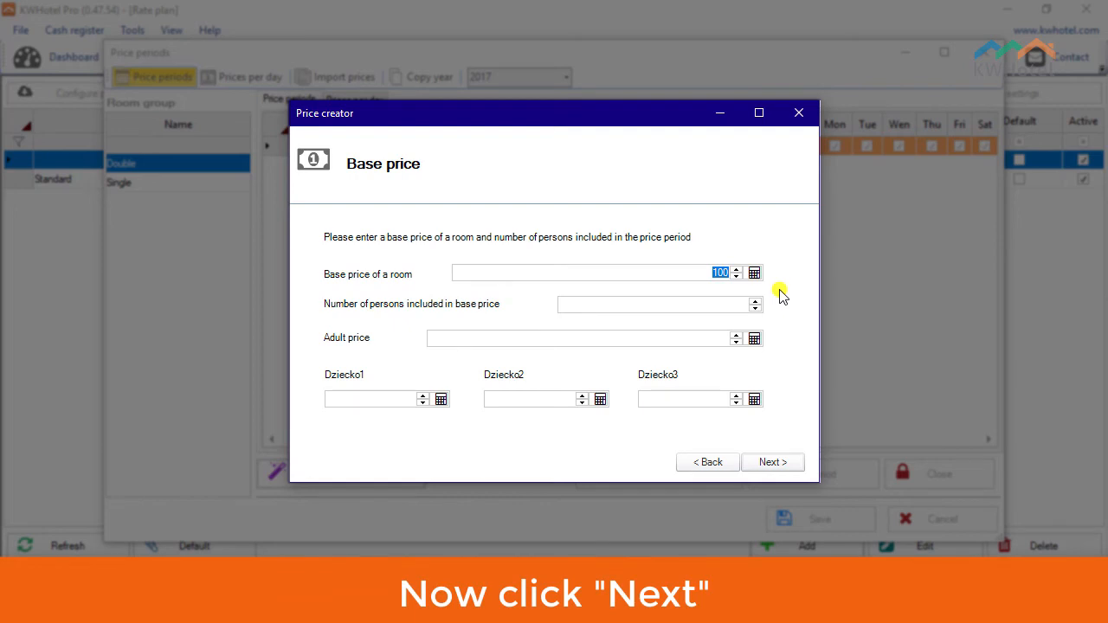
pyautogui.click(773, 458)
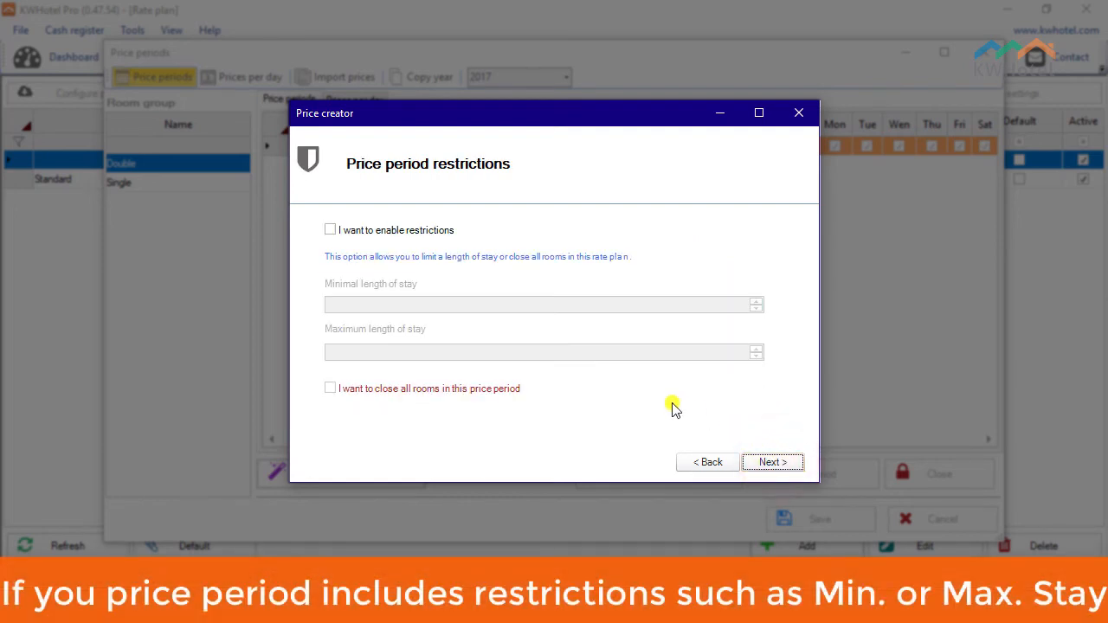
# - Enable restrictions for the price period without stay limits, and include no meals or synchronization restrictions
pyautogui.click(390, 231)
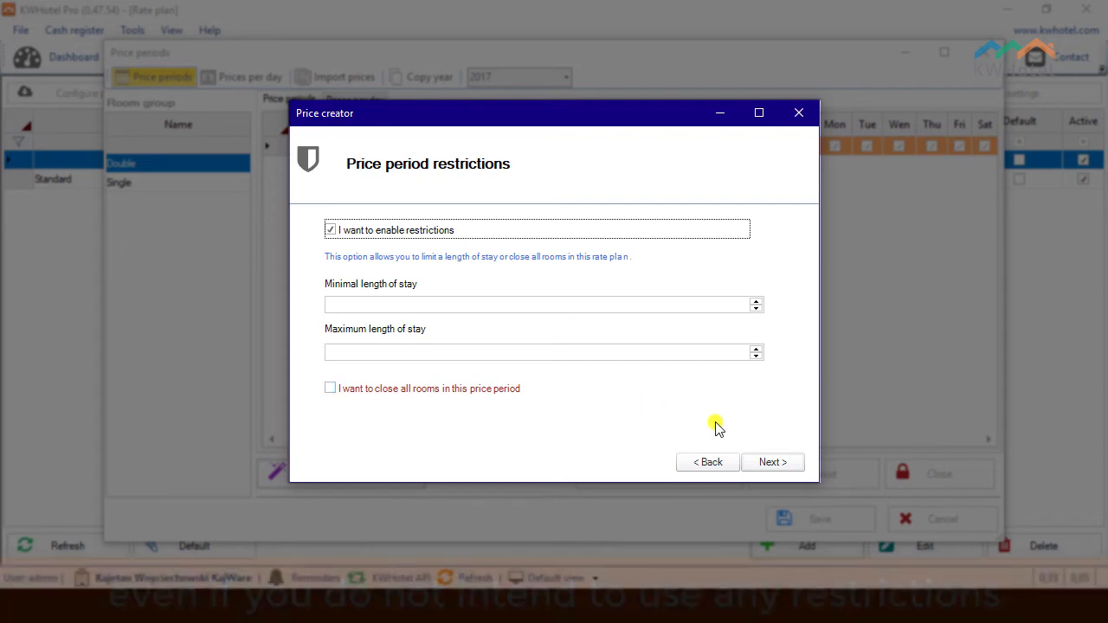
pyautogui.click(773, 460)
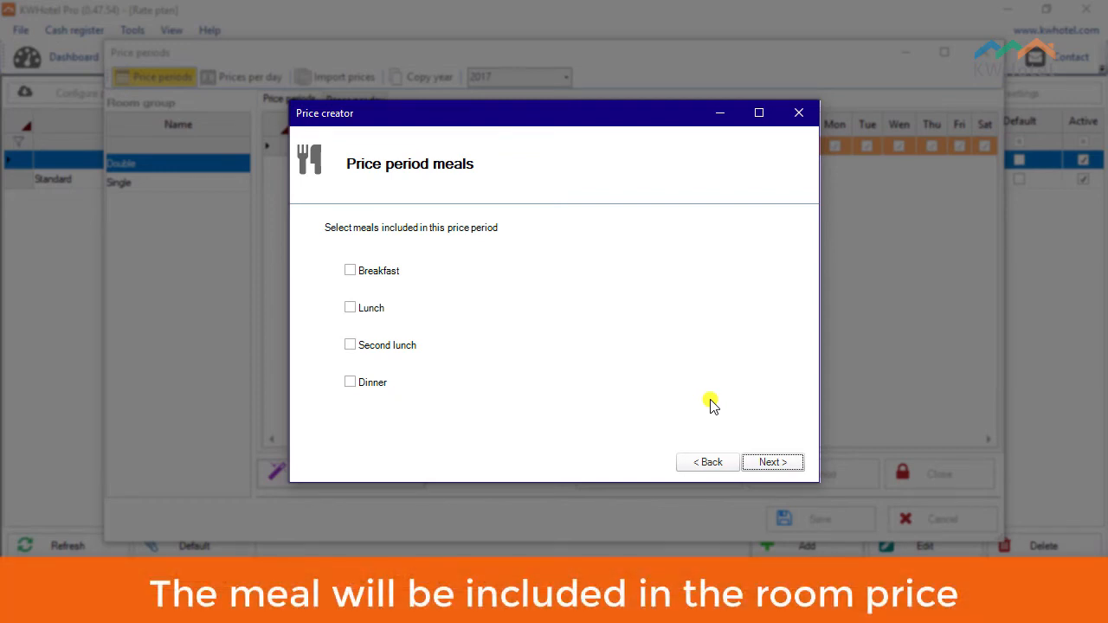
pyautogui.click(773, 463)
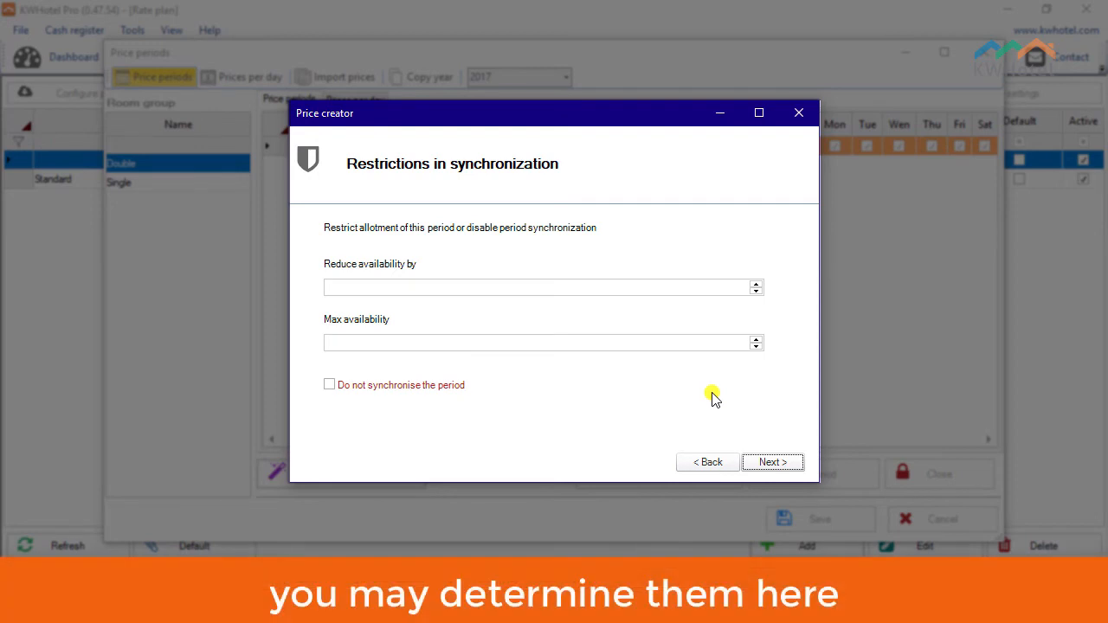
pyautogui.click(772, 462)
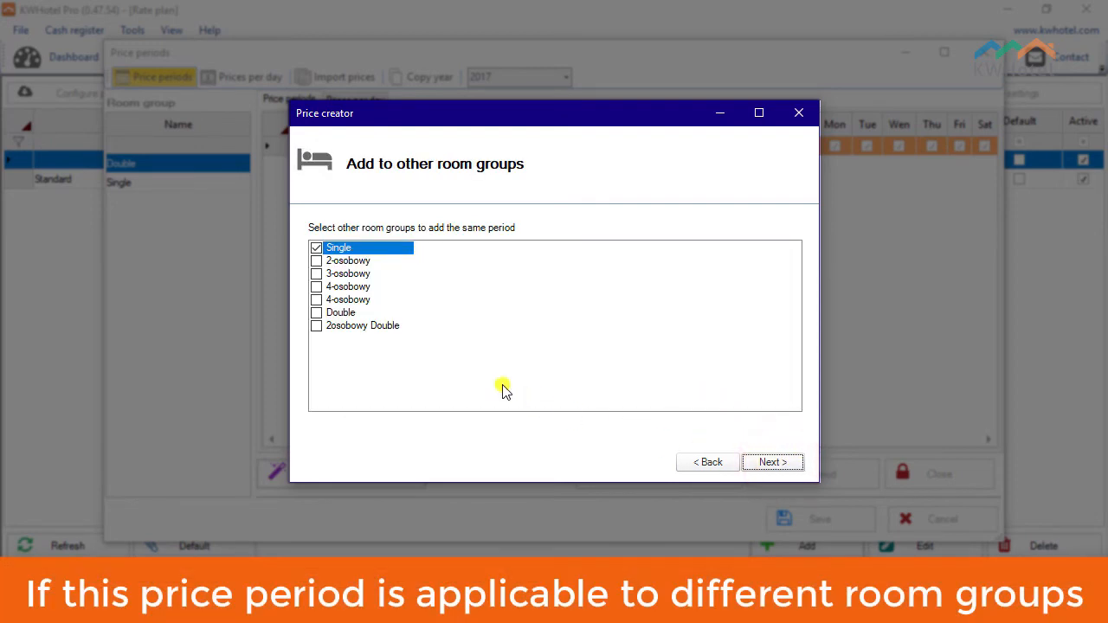
# - Add the same price period to the Single and Double room groups and finish the wizard
pyautogui.click(316, 313)
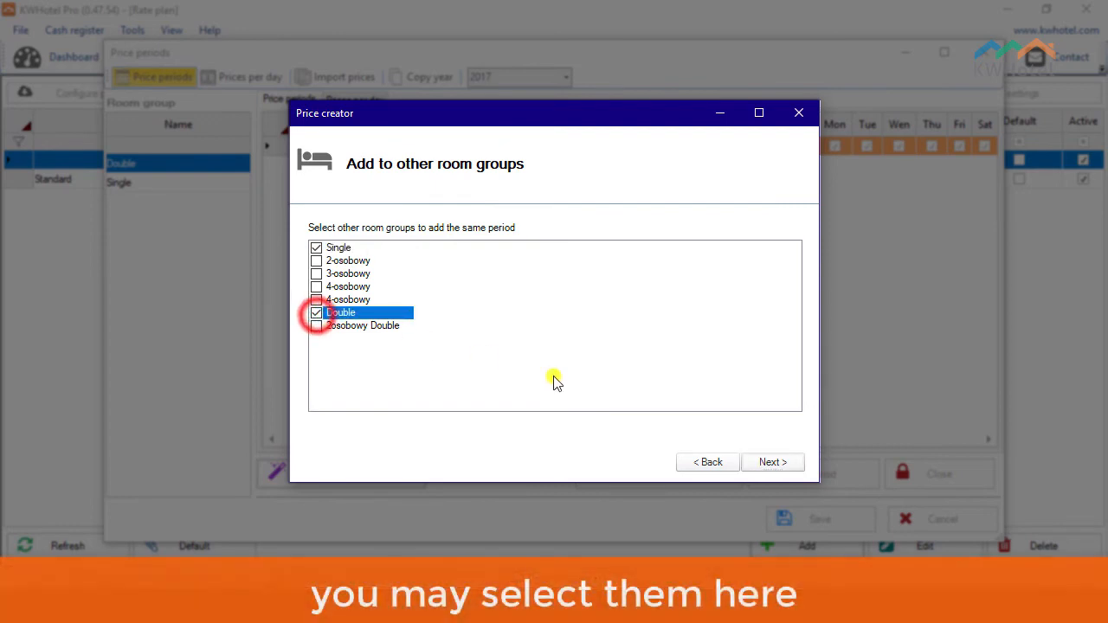
pyautogui.click(779, 465)
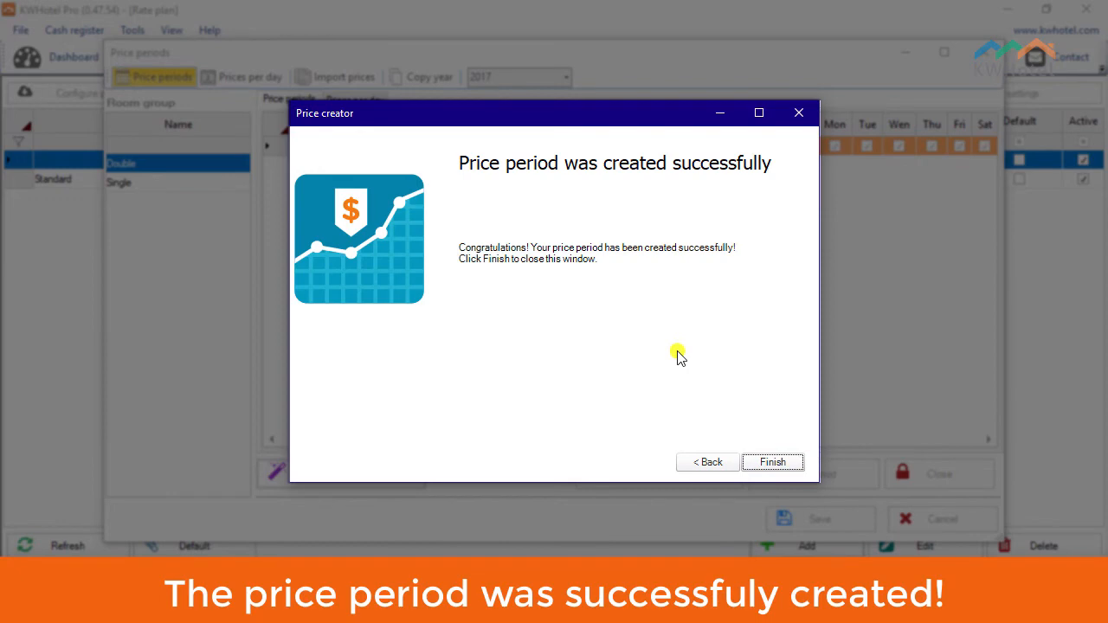
pyautogui.click(773, 463)
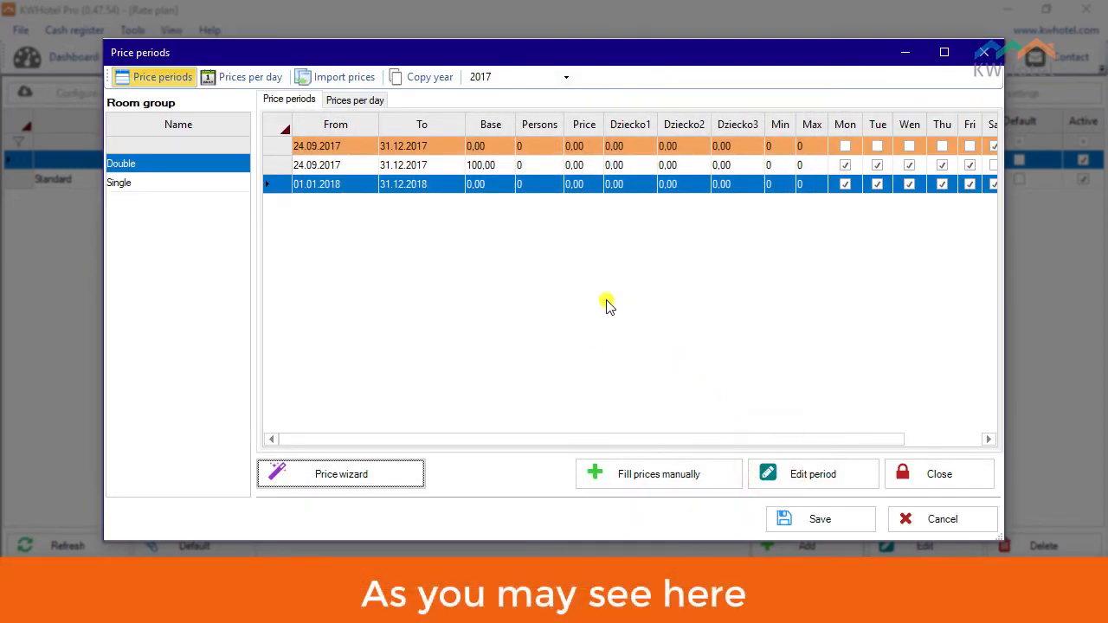
pyautogui.click(422, 167)
pyautogui.click(436, 146)
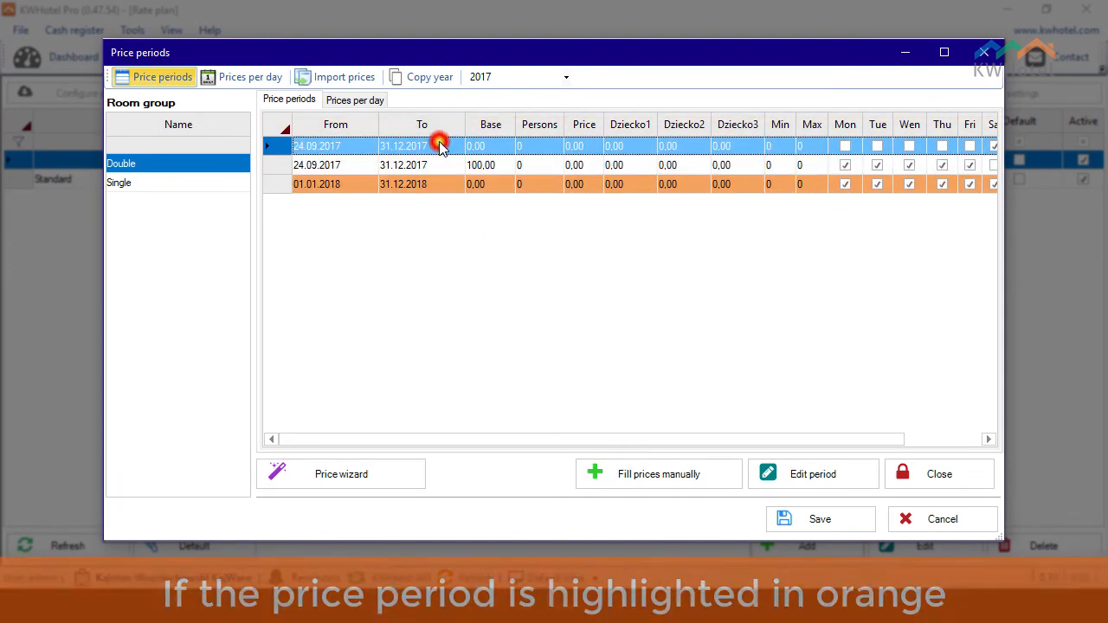
pyautogui.click(433, 166)
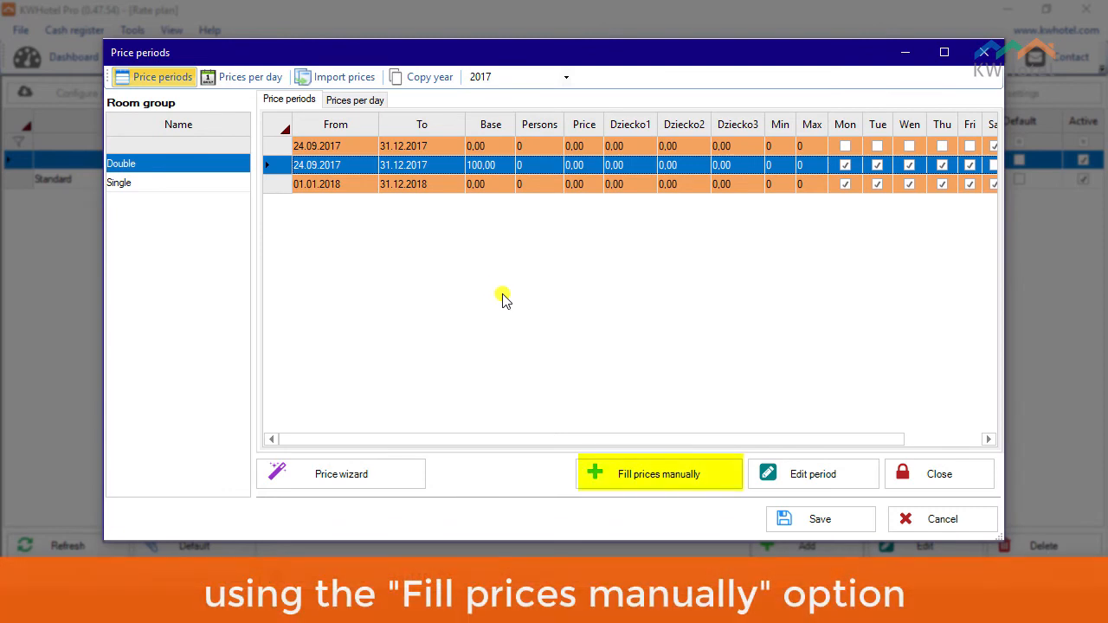
# - Start filling prices manually for a period from 24 September 2017 to 31 December 2017
pyautogui.click(703, 475)
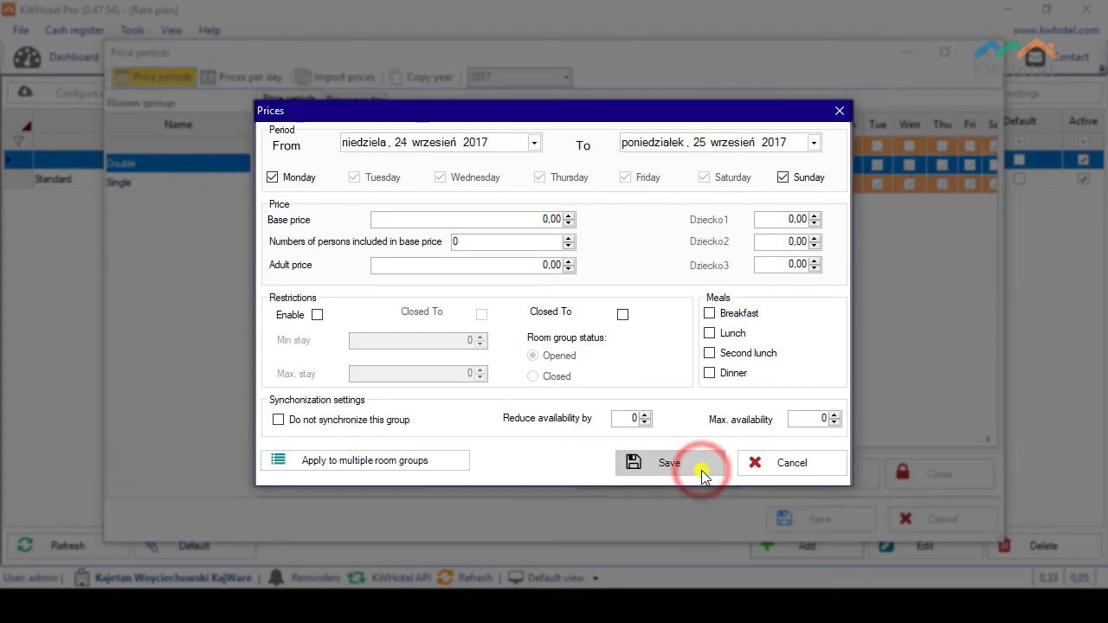
pyautogui.click(814, 142)
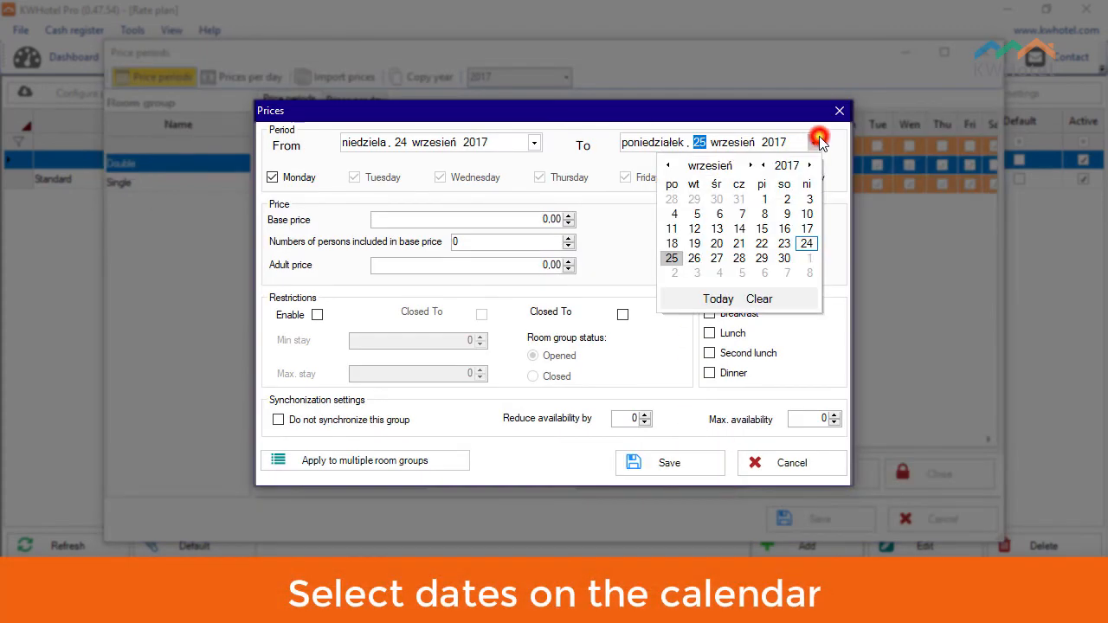
pyautogui.click(750, 166)
pyautogui.click(750, 165)
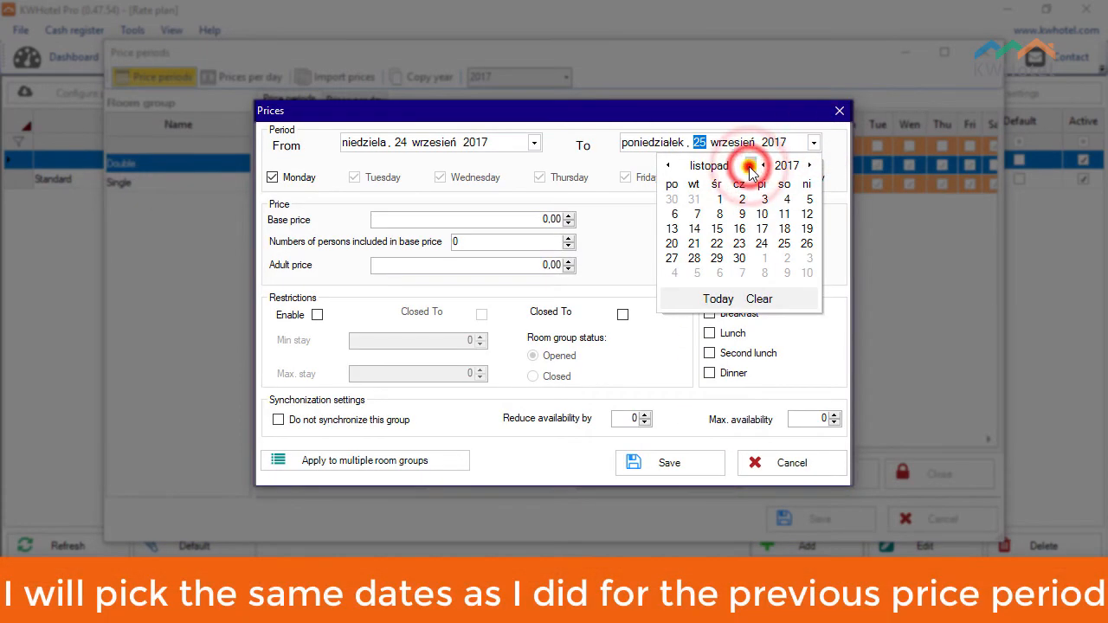
pyautogui.click(749, 165)
pyautogui.click(806, 258)
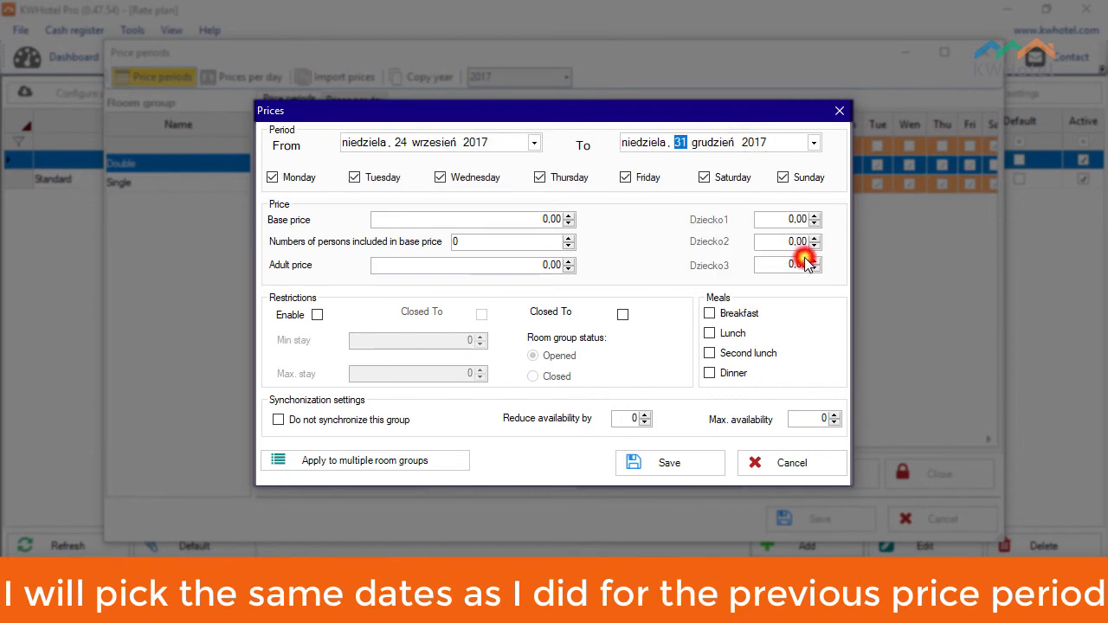
# - Limit the manual price period to Saturday and Sunday and set its base price to 200
pyautogui.click(646, 177)
pyautogui.click(565, 177)
pyautogui.click(472, 178)
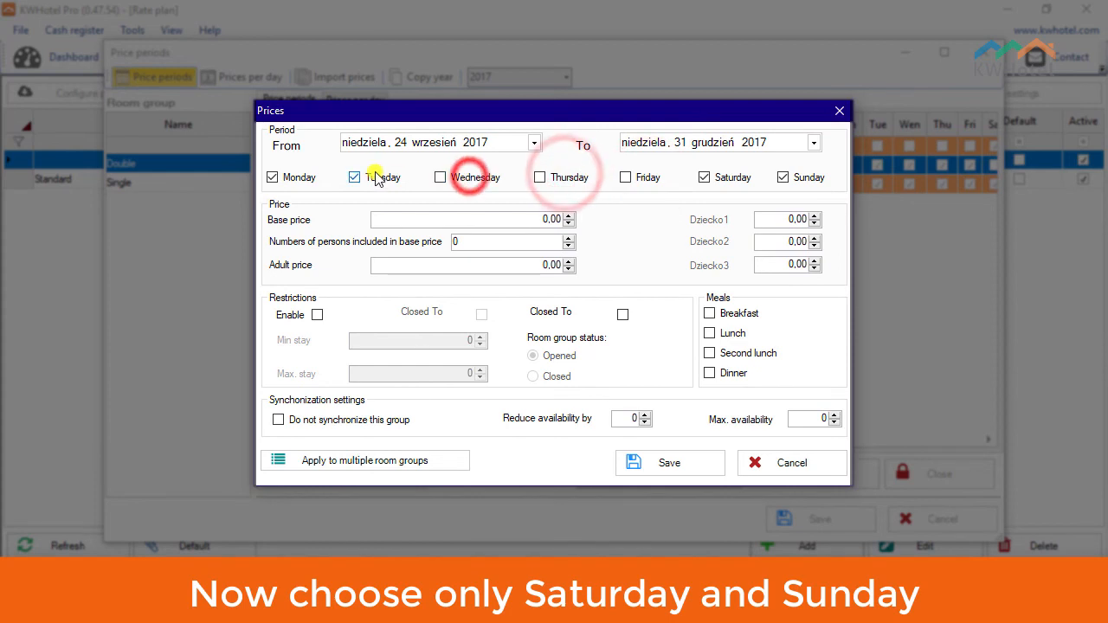
pyautogui.click(383, 177)
pyautogui.click(294, 179)
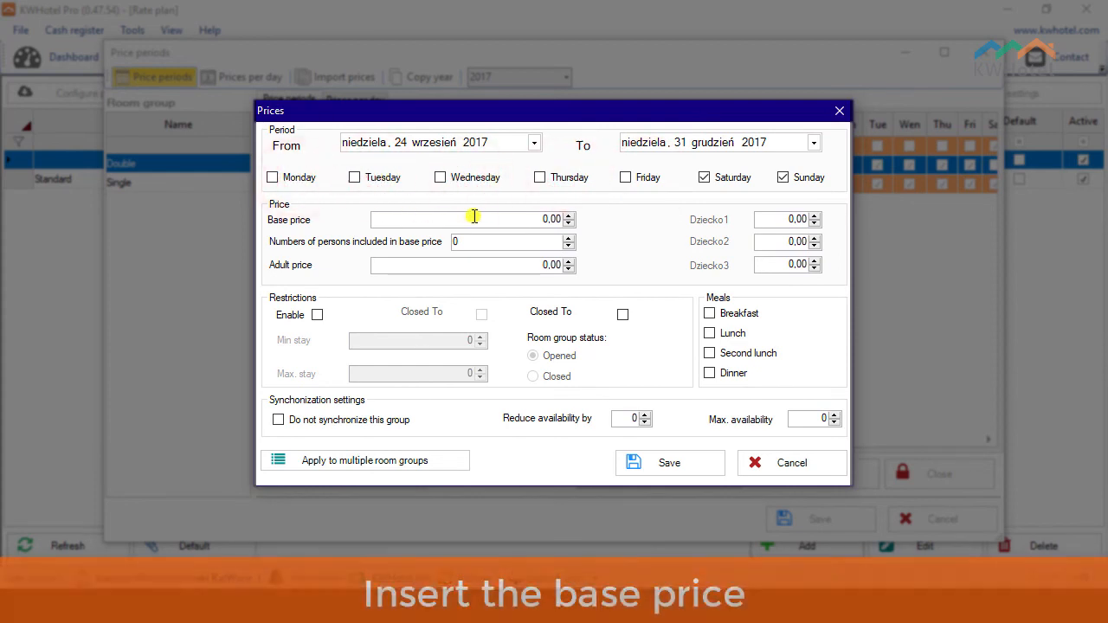
pyautogui.click(512, 220)
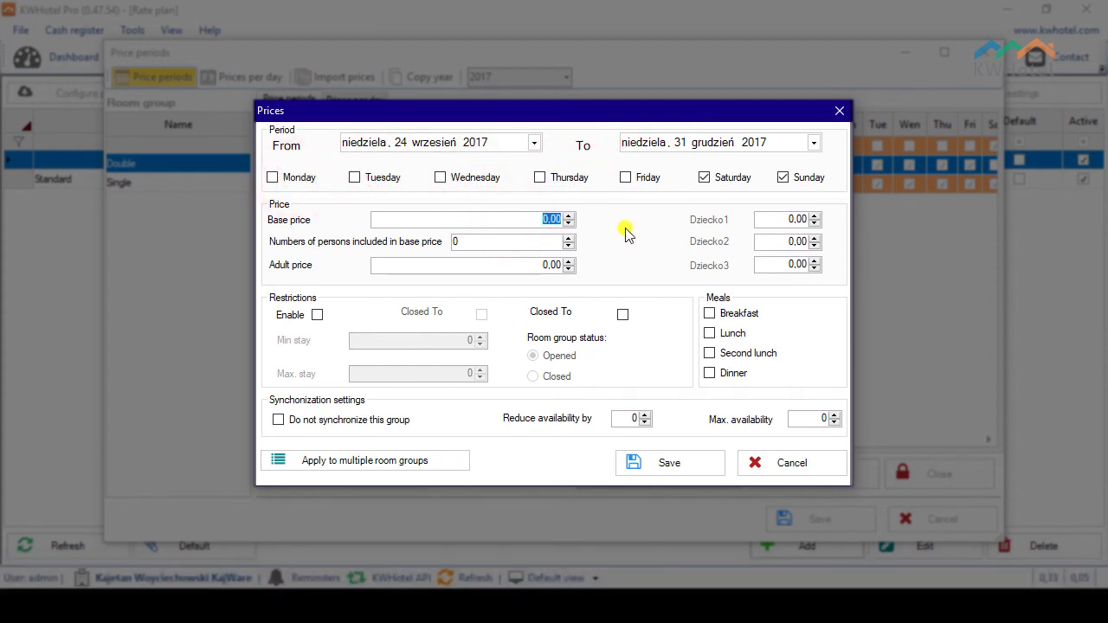
pyautogui.write('200')
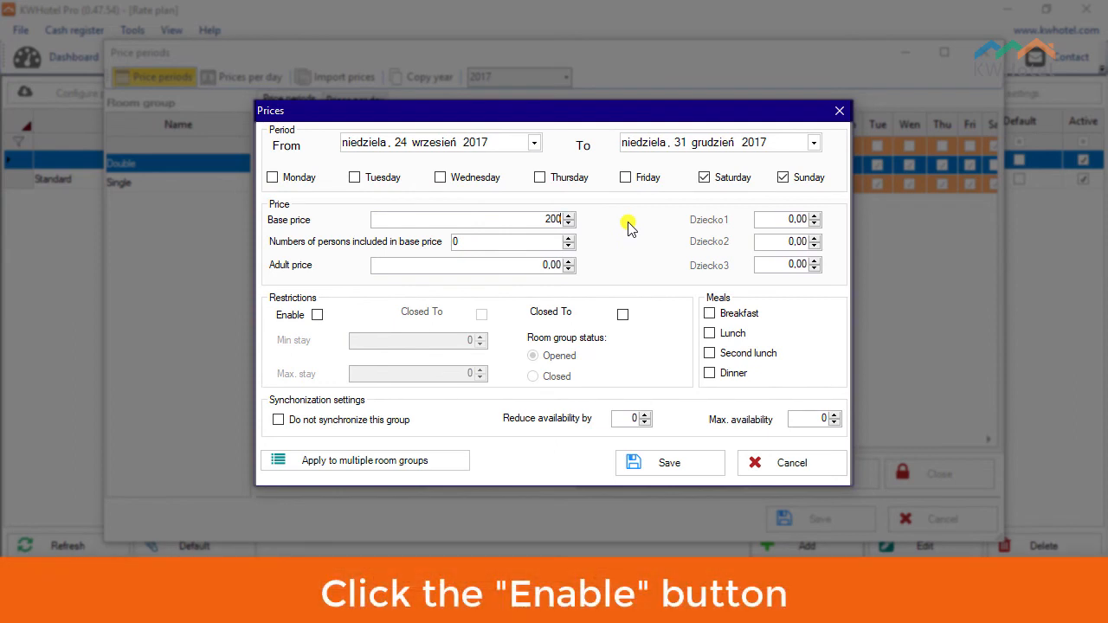
# - Enable restrictions, apply the weekend price period to the Single and Double room groups, and save it
pyautogui.click(317, 315)
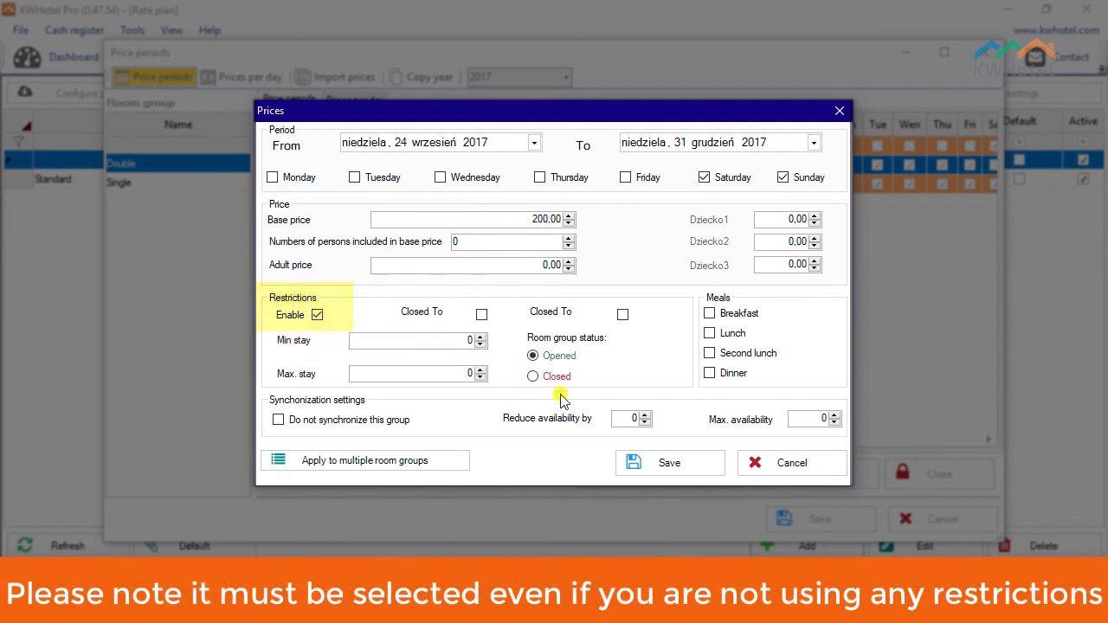
pyautogui.click(435, 463)
pyautogui.click(277, 517)
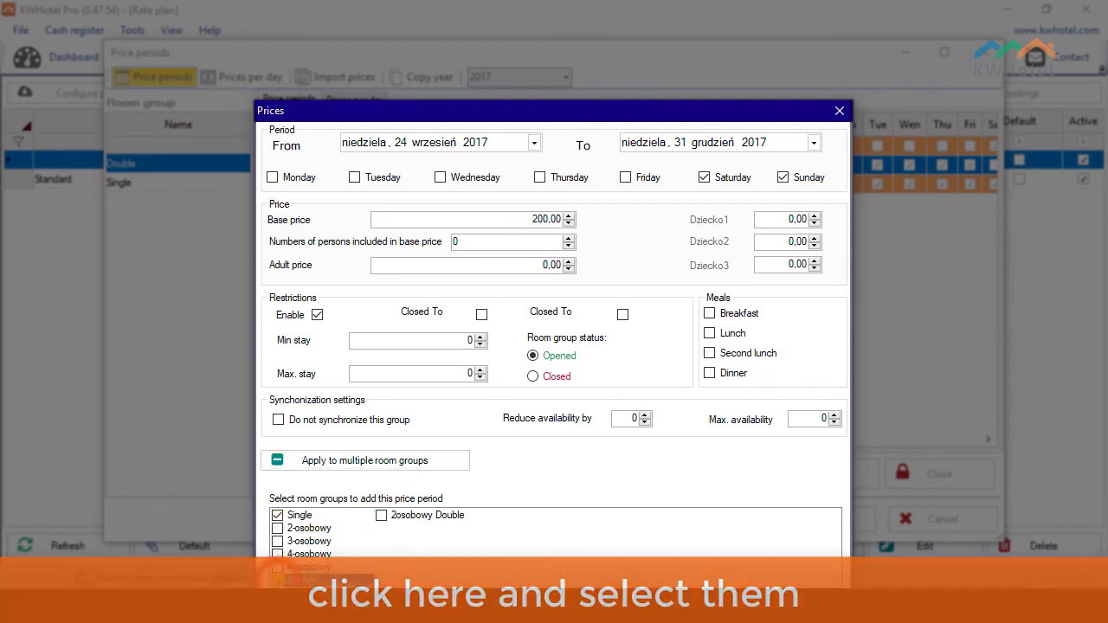
pyautogui.click(277, 580)
pyautogui.click(354, 463)
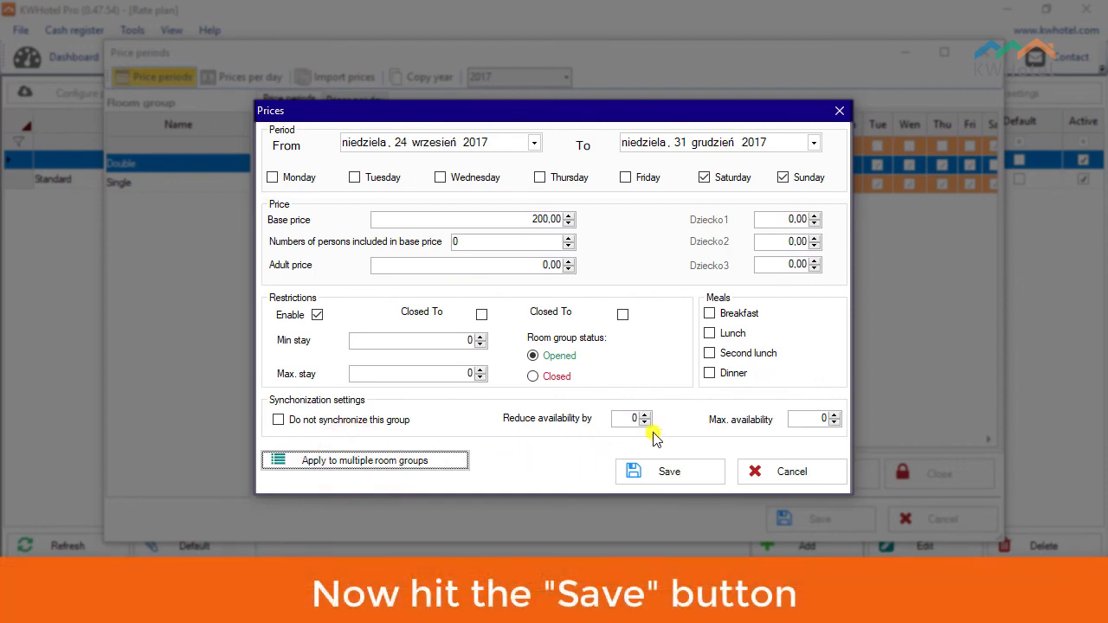
pyautogui.click(691, 472)
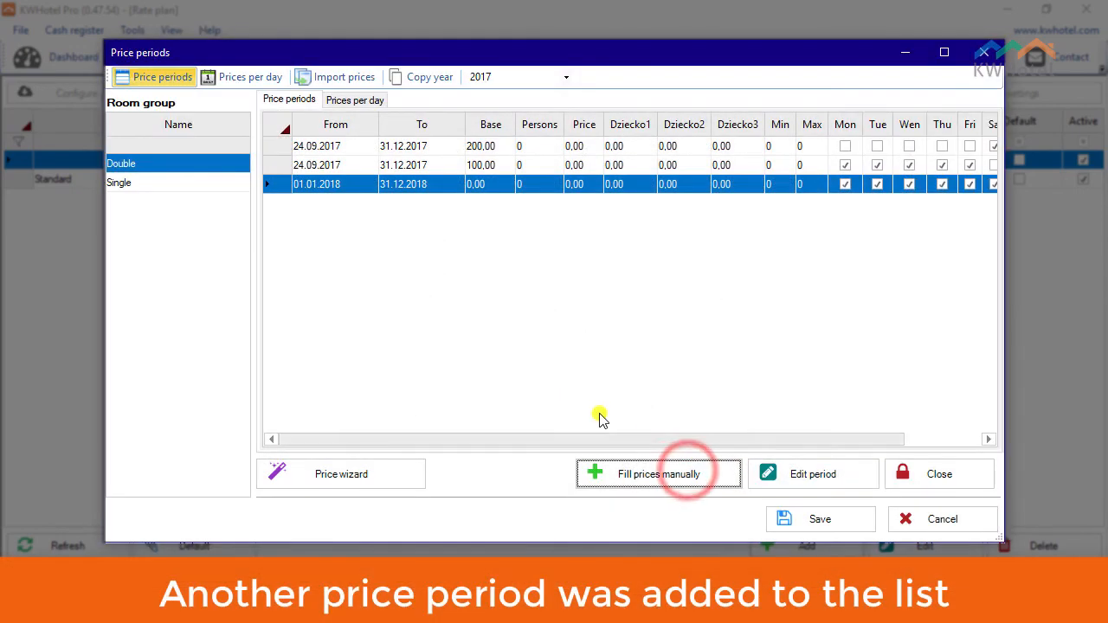
pyautogui.click(489, 167)
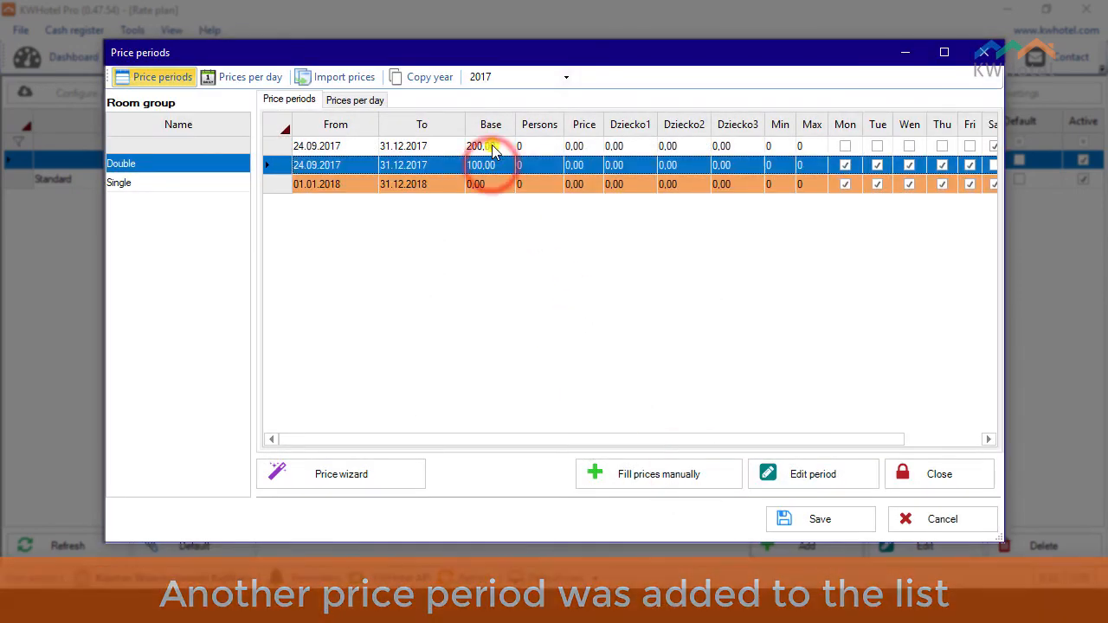
pyautogui.click(490, 148)
pyautogui.click(484, 166)
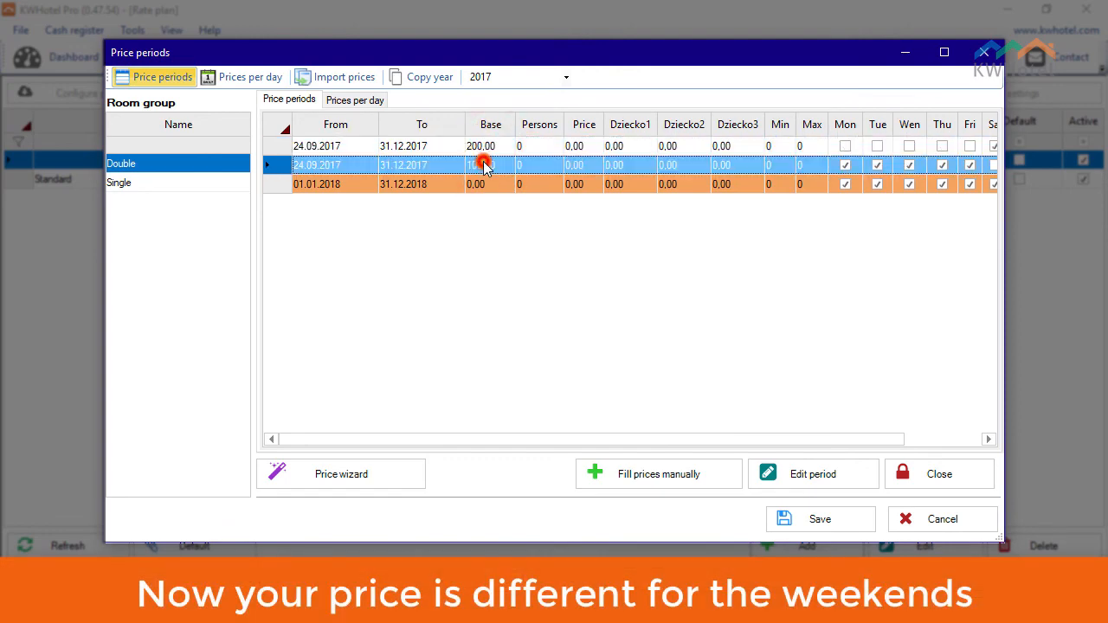
# - Edit the price period from 01.01.2018 to 31.12.2018, setting its base price to 300, and save it
pyautogui.click(471, 186)
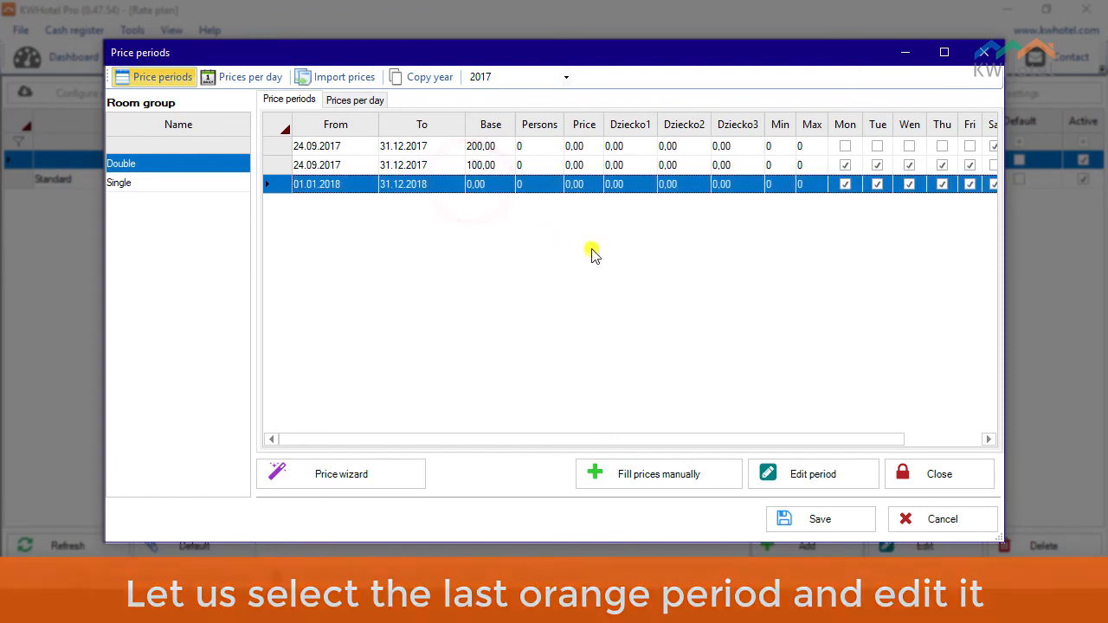
pyautogui.click(823, 477)
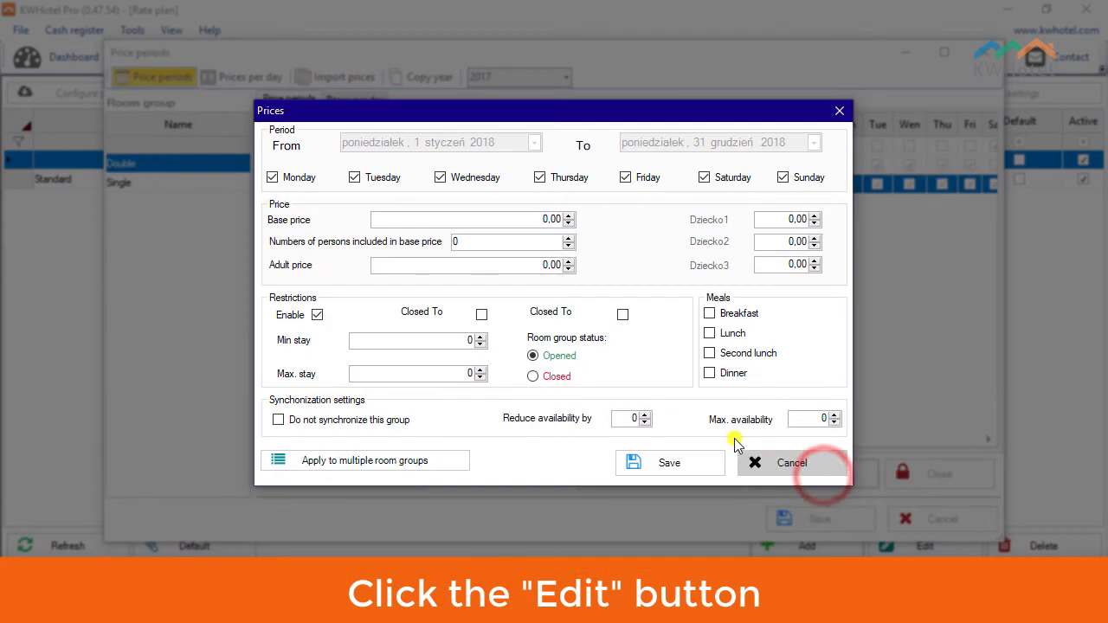
pyautogui.click(538, 219)
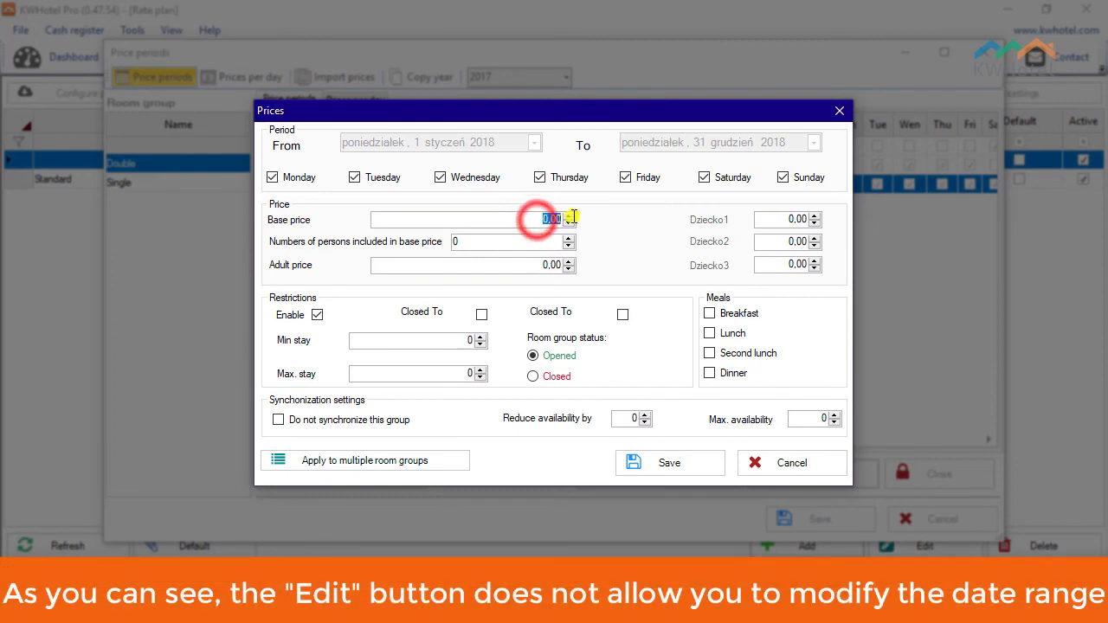
pyautogui.write('300')
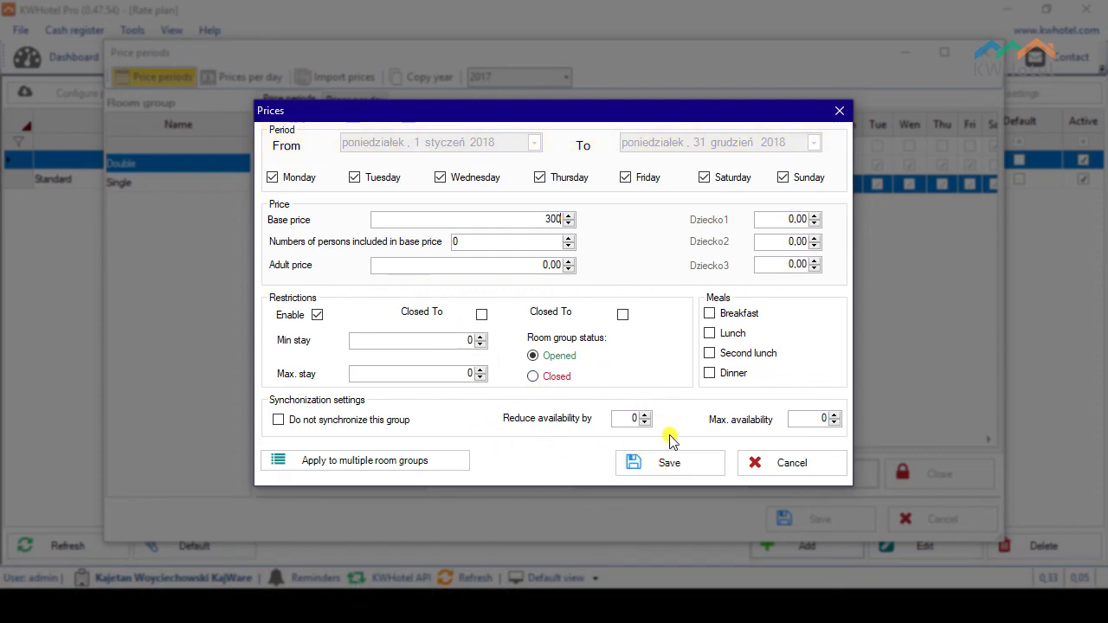
pyautogui.click(679, 463)
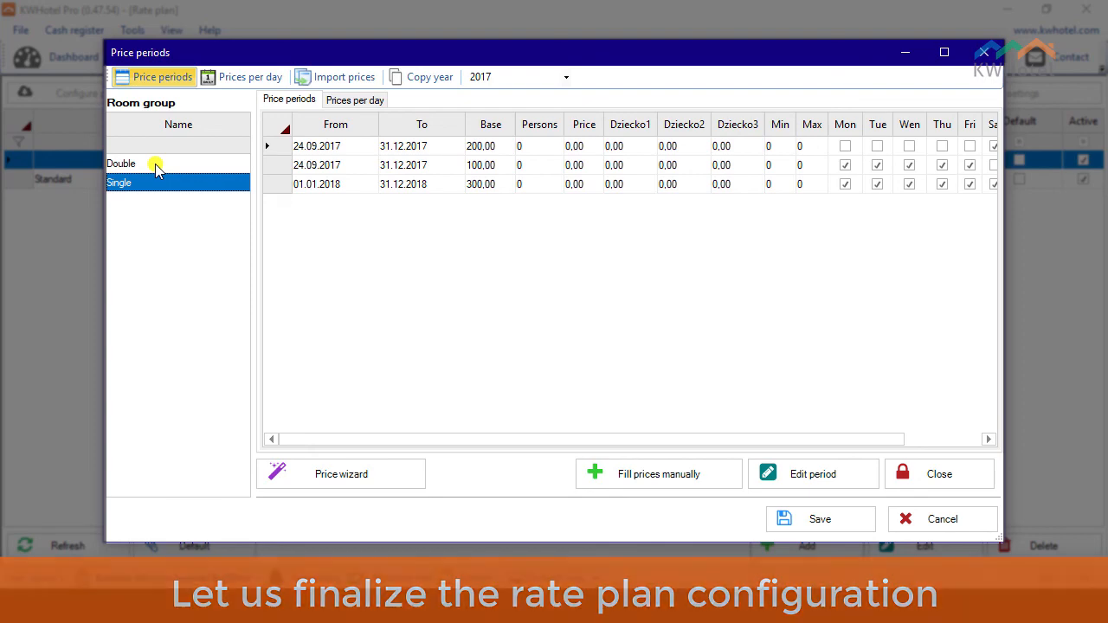
# - Set the base price of the Double room group's 2018 price period to 300 and save the period
pyautogui.click(154, 165)
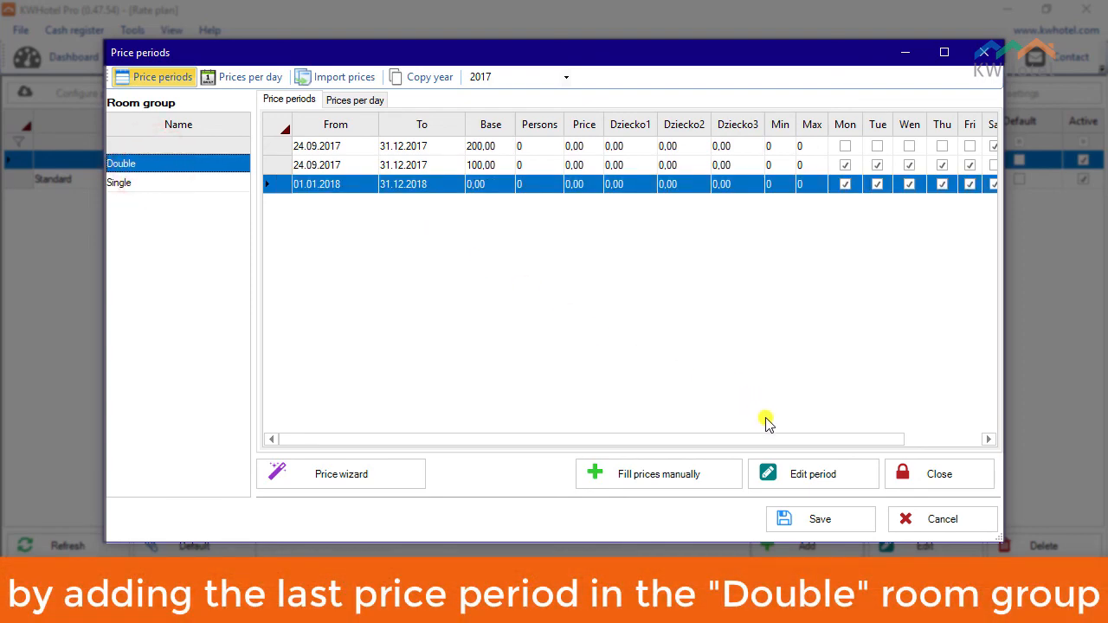
pyautogui.click(806, 465)
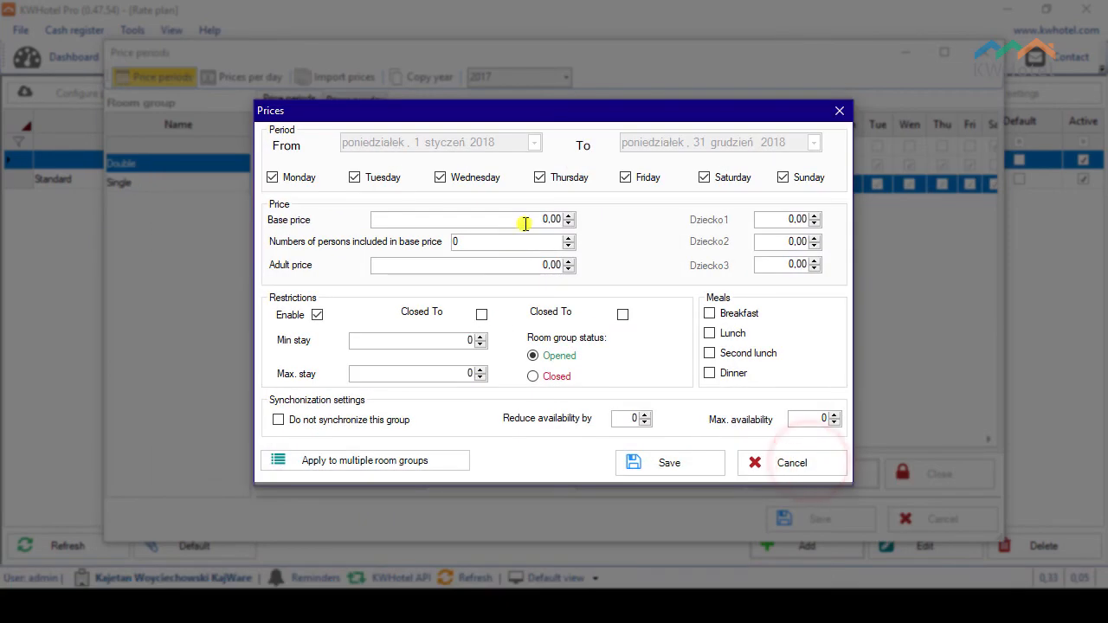
pyautogui.write('30')
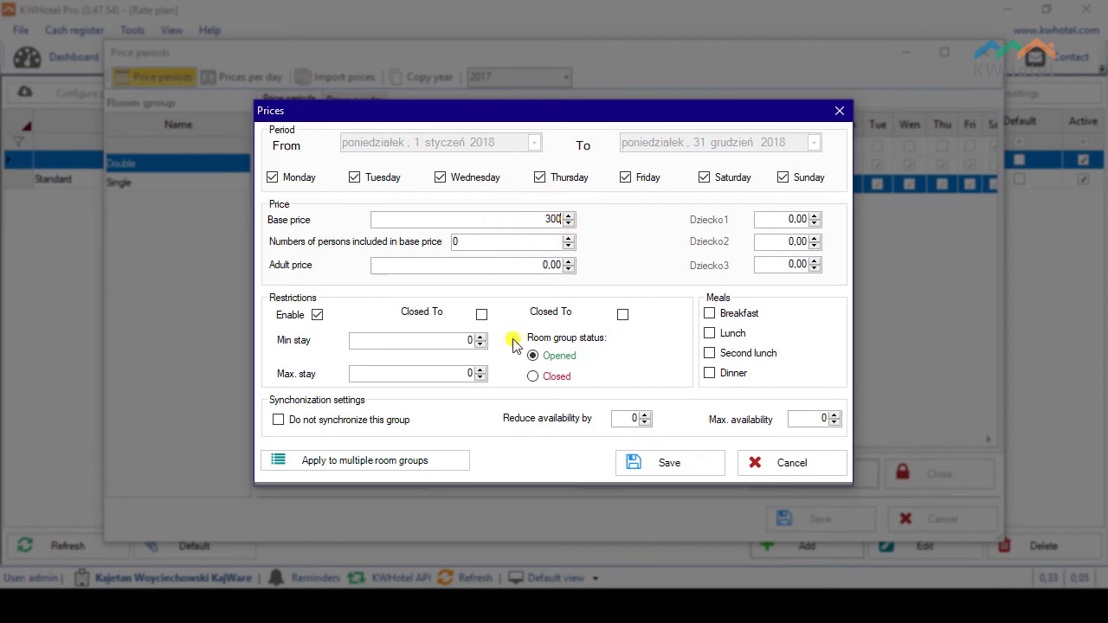
pyautogui.click(689, 462)
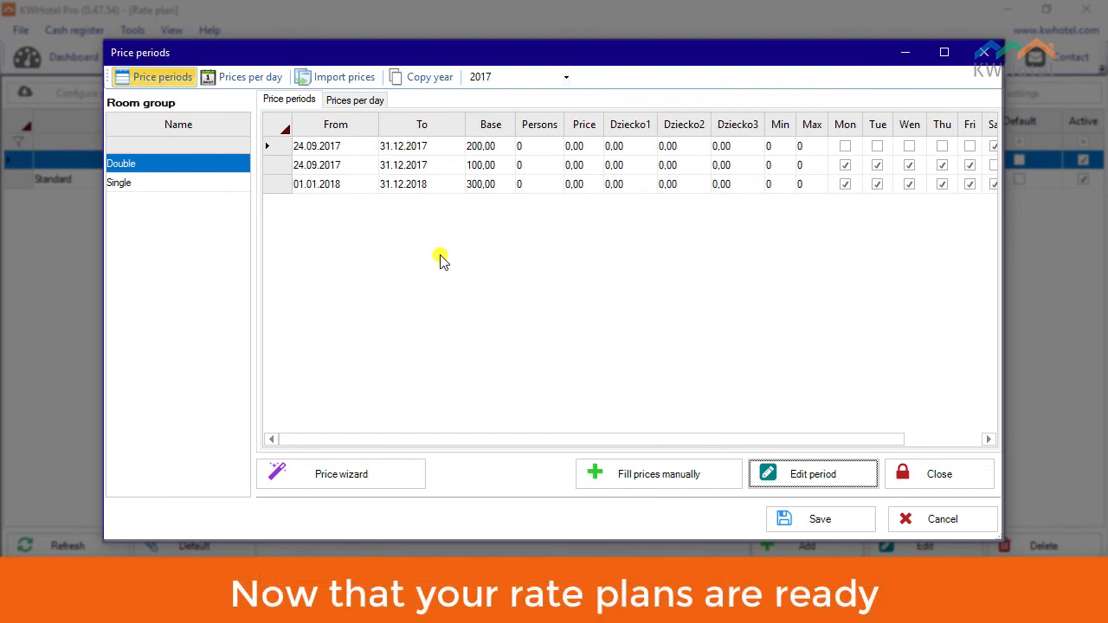
# - Save the price periods and the rate plan, and select "Standard Rate Booking.com" among the rate plans
pyautogui.click(833, 519)
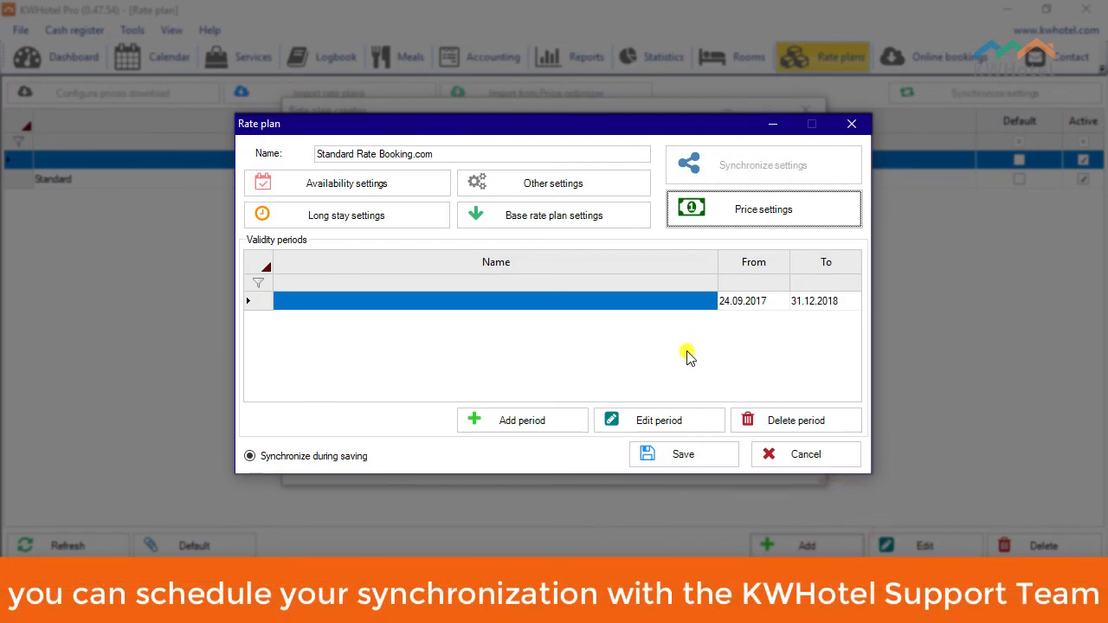
pyautogui.click(691, 458)
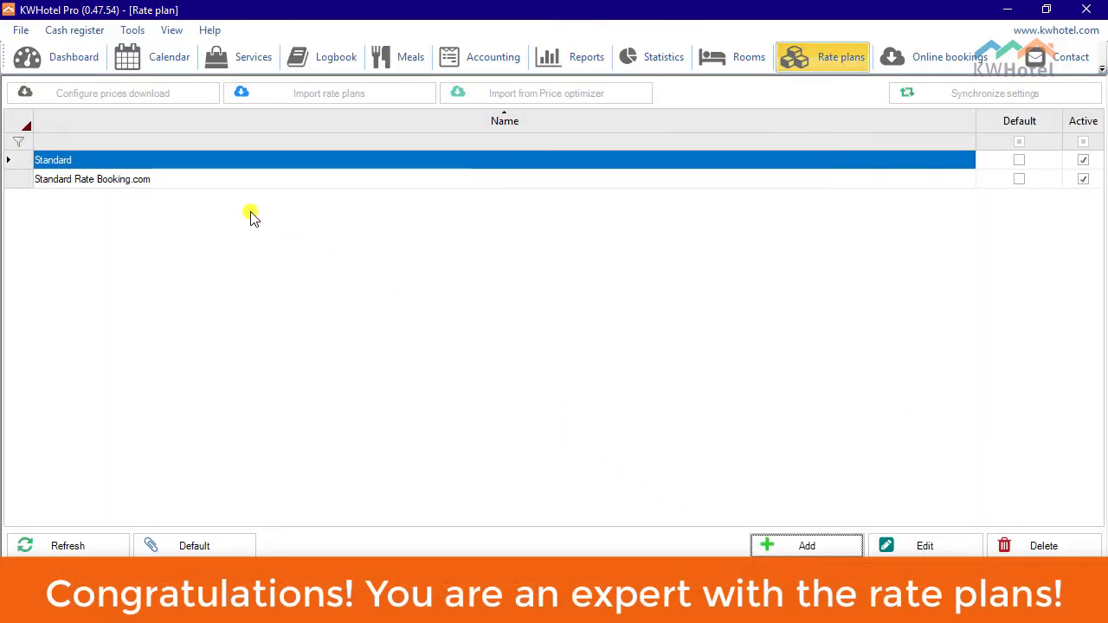
pyautogui.click(245, 183)
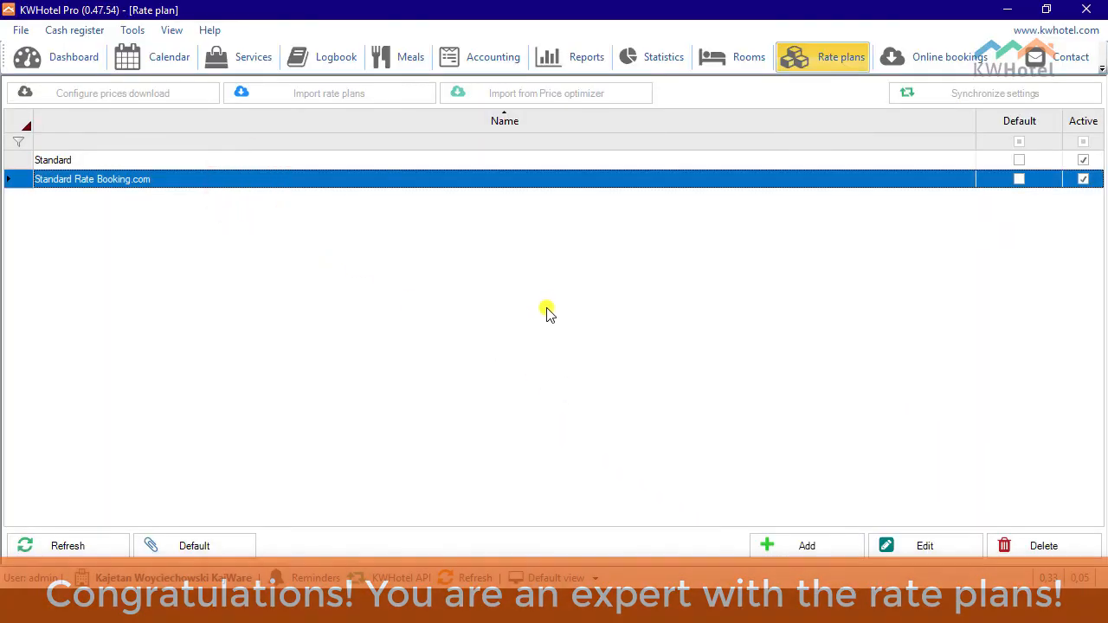